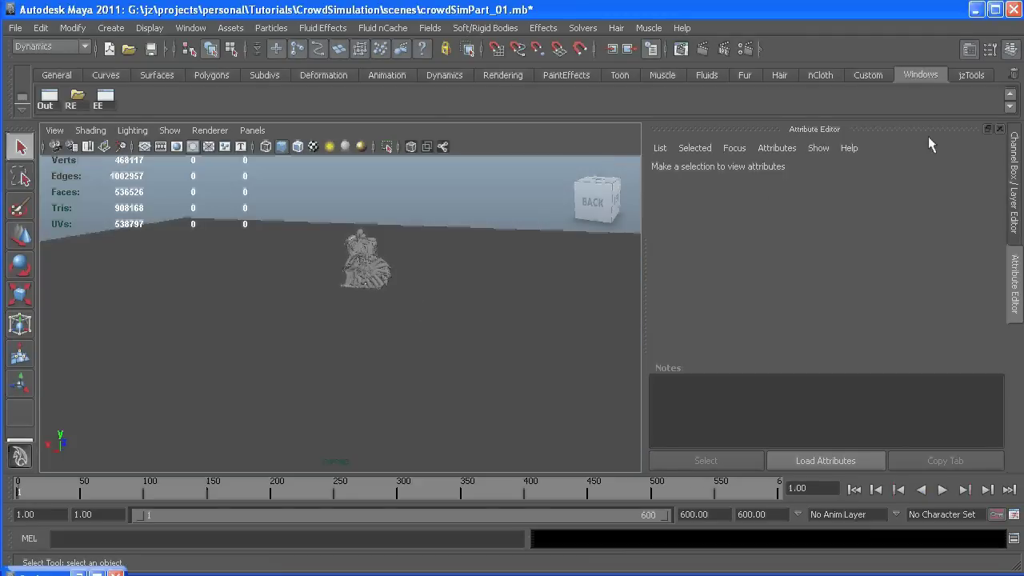
- Show the Channel Box/Layer Editor and bring the soldier close up in the perspective view
click(1006, 137)
alt+middle_drag(407, 304, 393, 319)
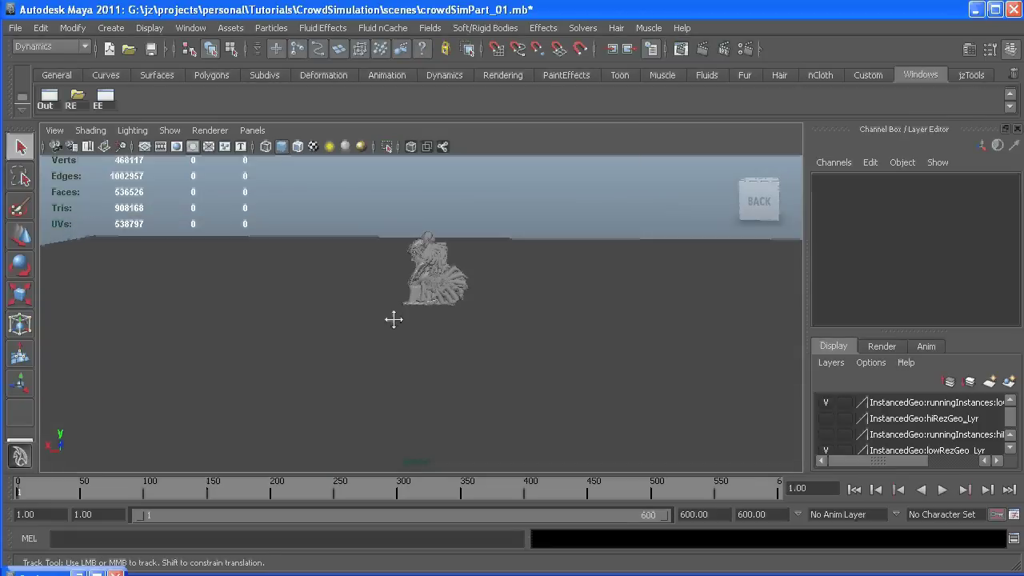
alt+right_drag(392, 319, 422, 270)
alt+middle_drag(423, 270, 413, 339)
alt+right_drag(414, 338, 454, 362)
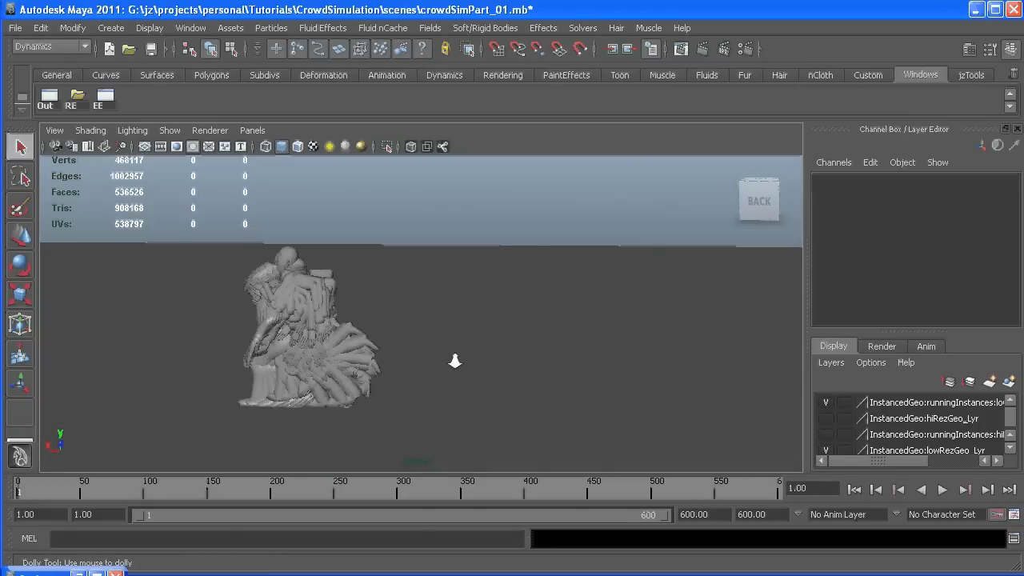
alt+drag(385, 321, 381, 289)
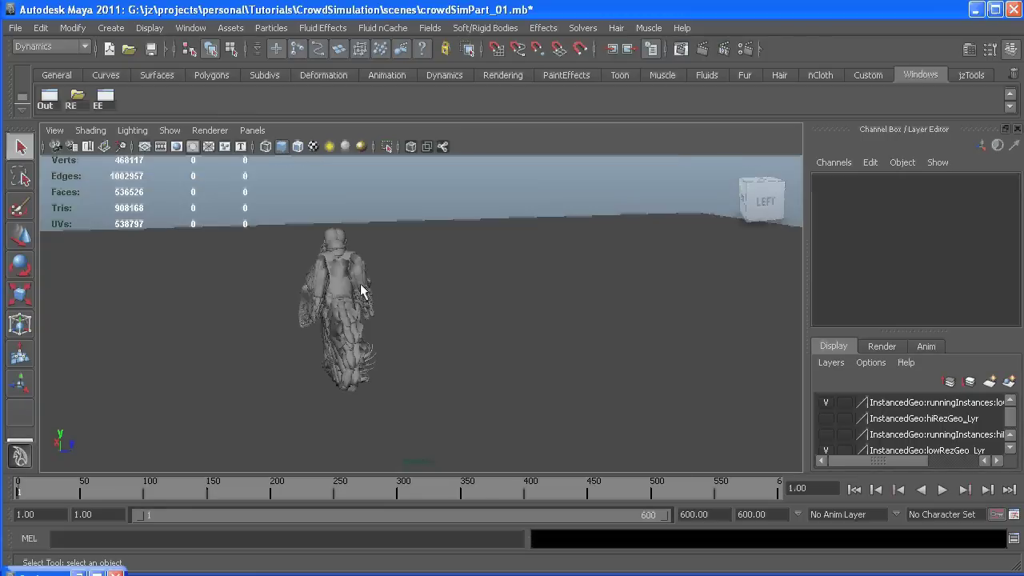
- Select the Soldier_9 character with the Move tool and view it from behind and the side
click(362, 292)
key(w)
alt+drag(362, 291, 436, 317)
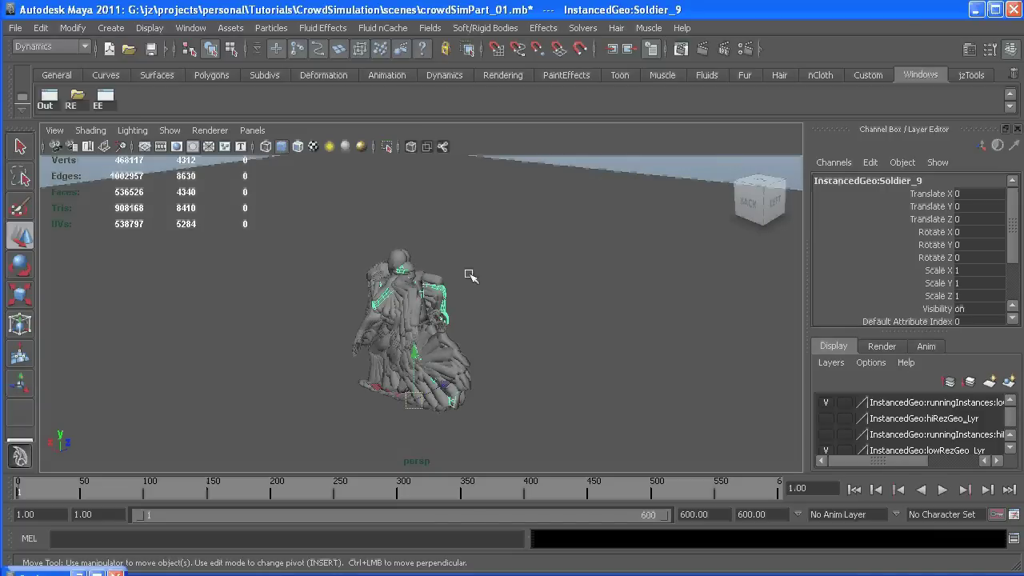
alt+drag(471, 275, 395, 265)
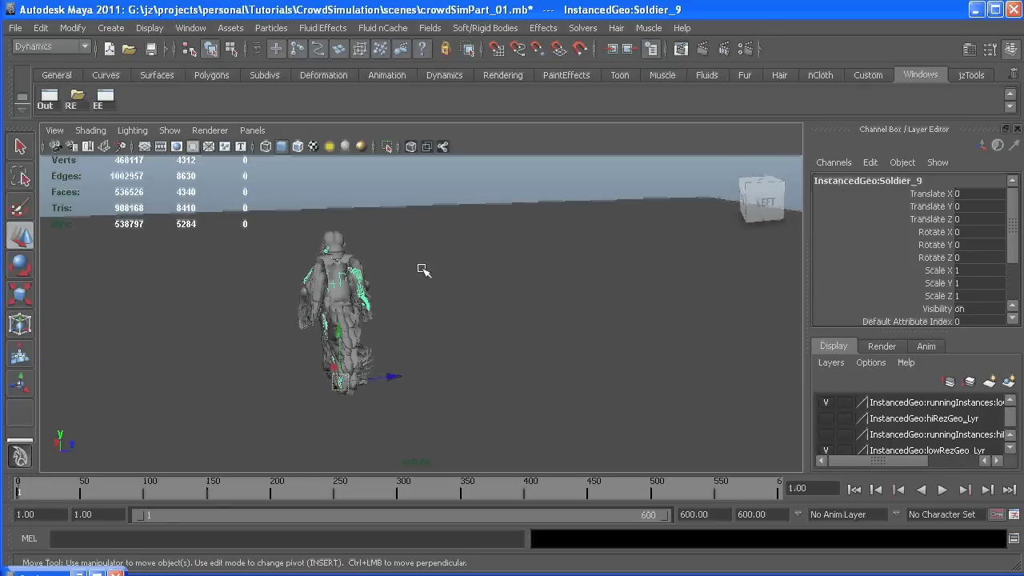
alt+drag(418, 266, 537, 245)
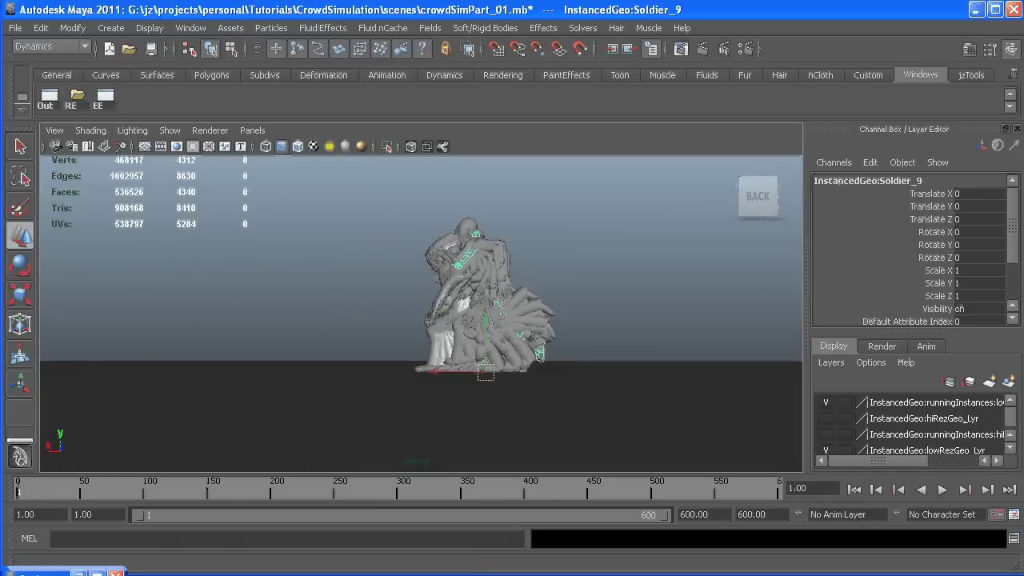
- Open and close the Script Editor, then orbit to see particleShape1 beside the soldier
click(1014, 538)
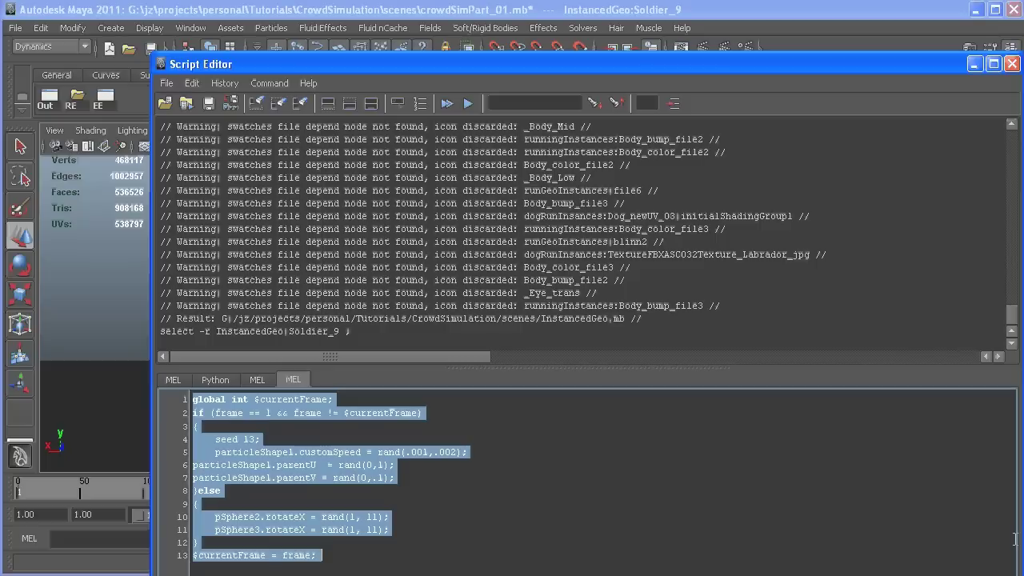
click(1012, 64)
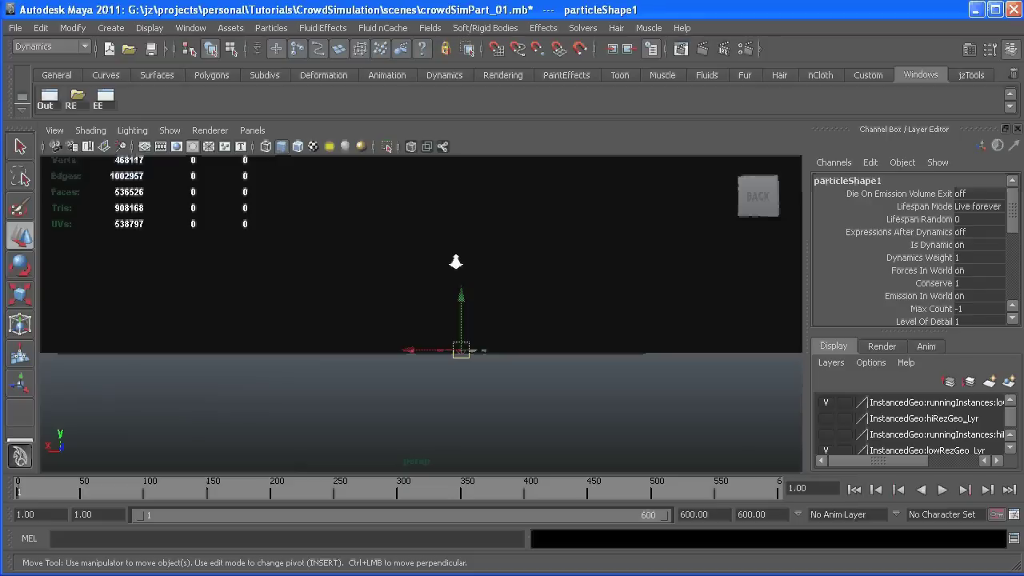
alt+drag(457, 261, 501, 322)
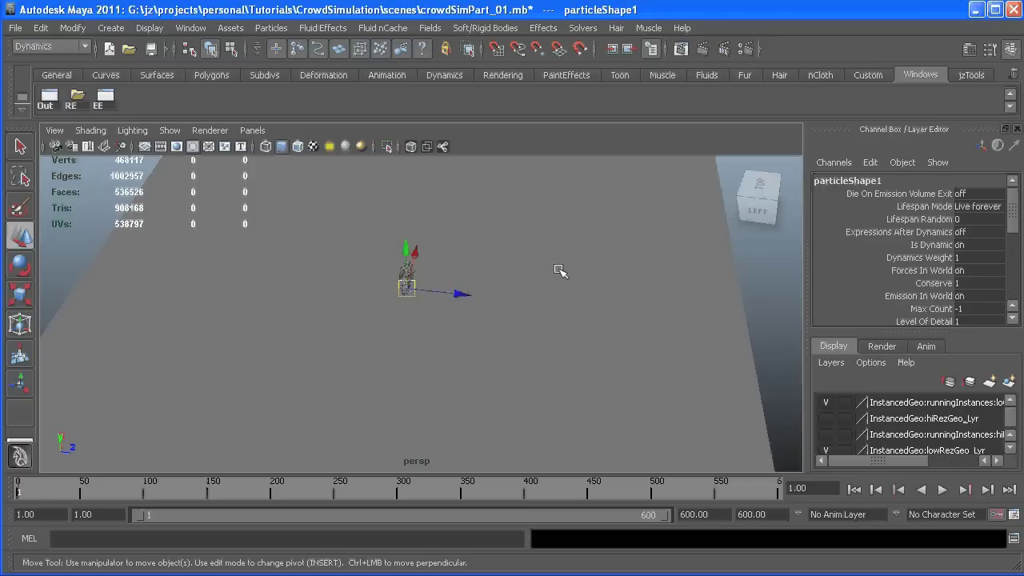
alt+drag(560, 271, 576, 338)
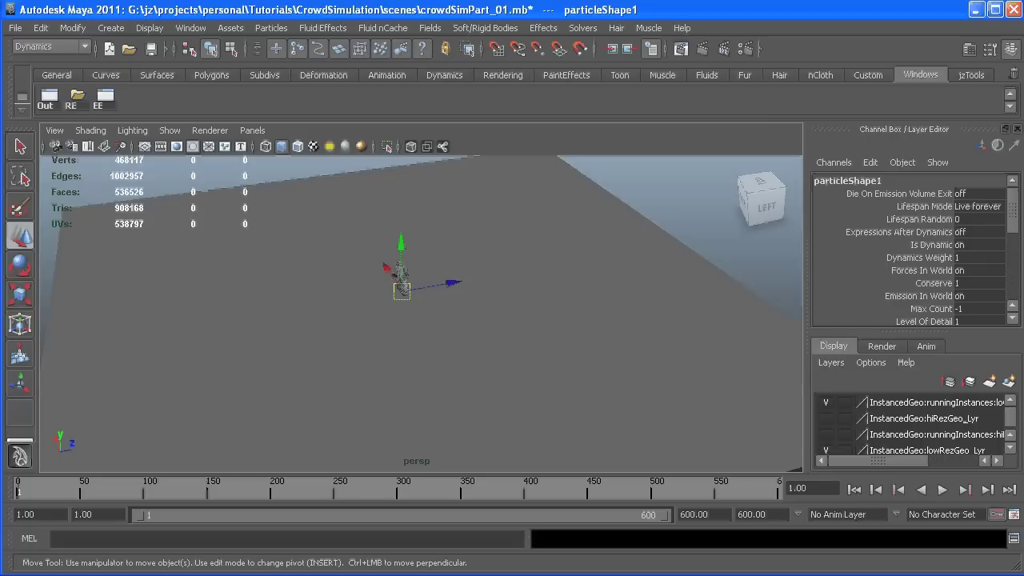
- Insert seed(id); at the top of particleShape1's creation expression
click(100, 99)
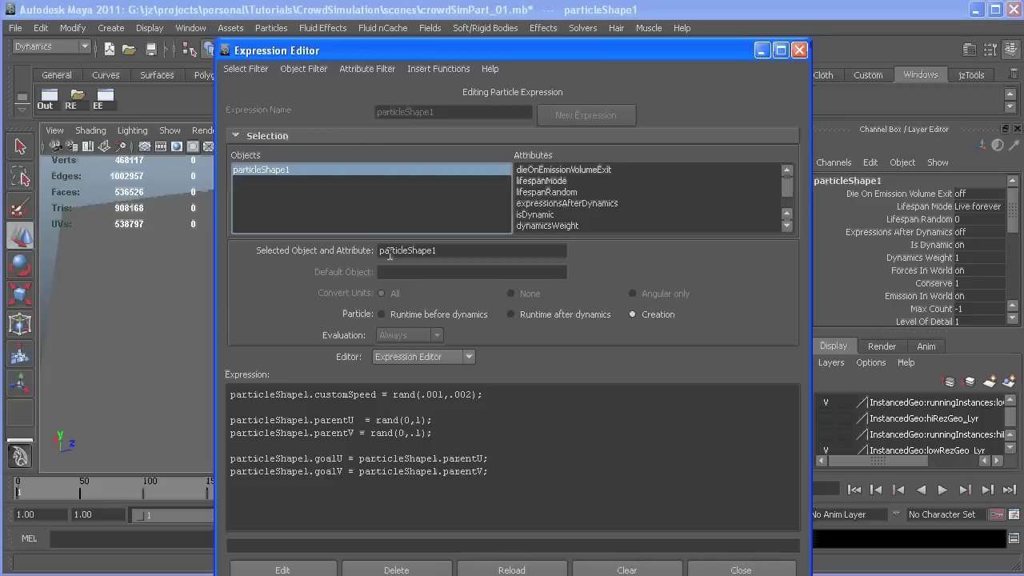
click(228, 394)
key(Return)
key(Return)
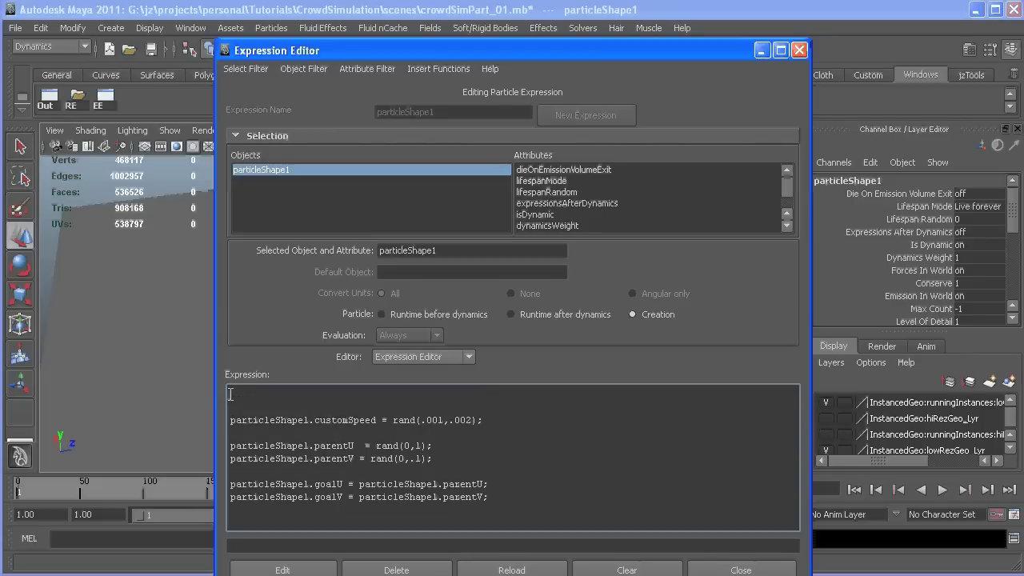
text(seed(id))
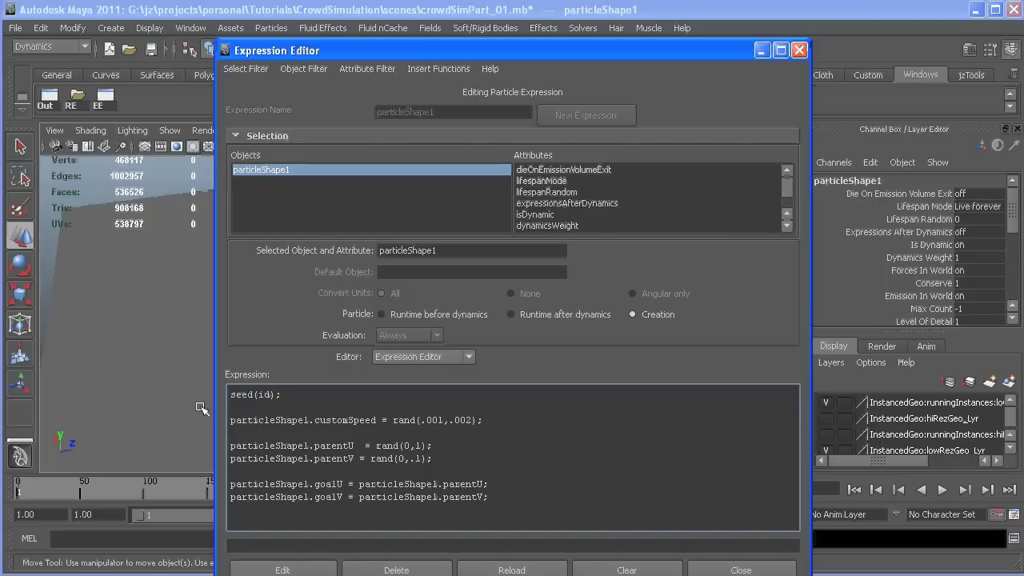
text(;)
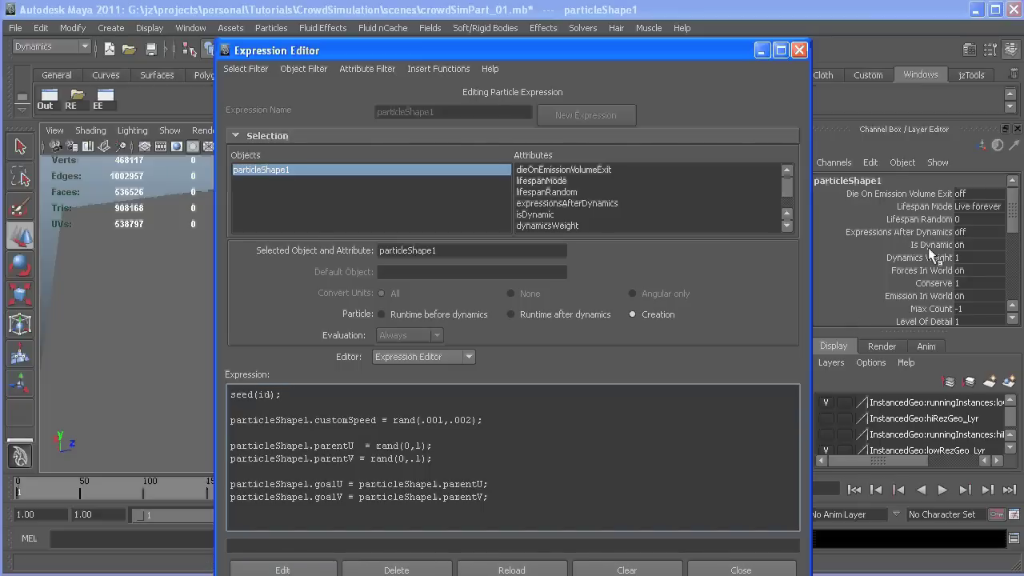
- Set particleShape1's Particle Render Type to Numeric in the Channel Box
scroll(928, 247, down, 4)
scroll(975, 274, down, 1)
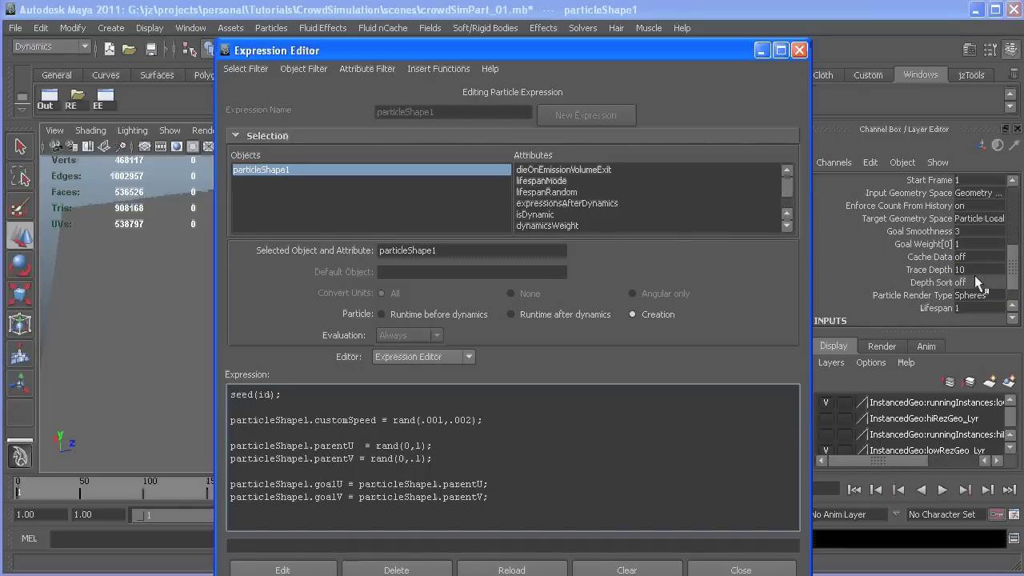
click(987, 296)
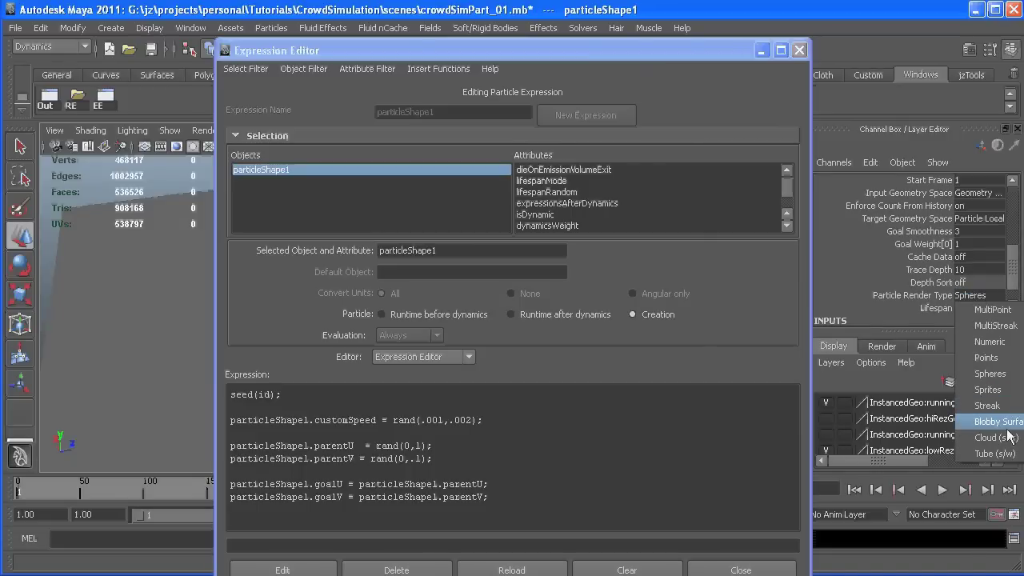
click(992, 341)
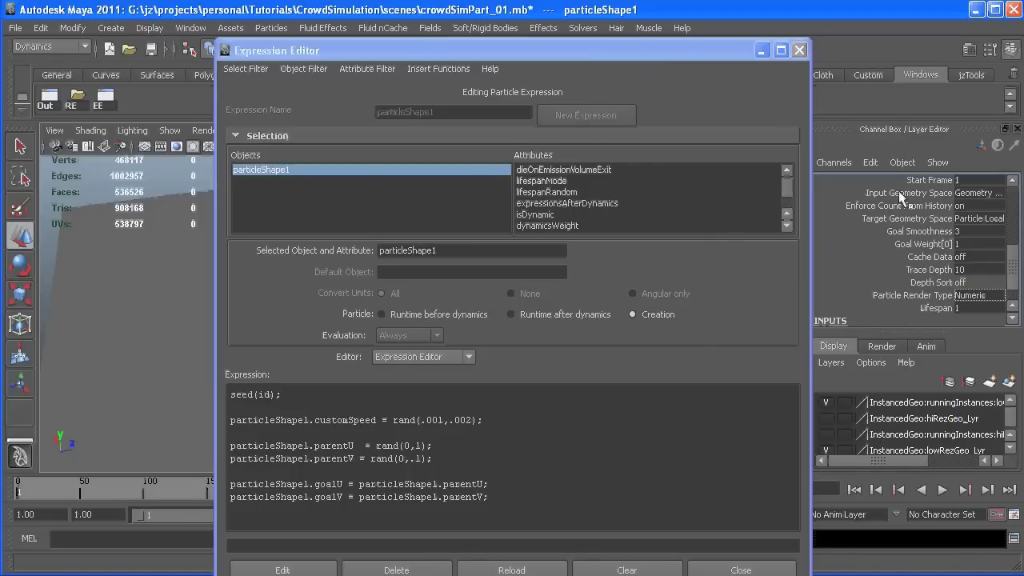
- Hide the Expression Editor, view from above, and play the simulation up to frame 48
click(762, 50)
alt+drag(402, 348, 288, 377)
click(942, 491)
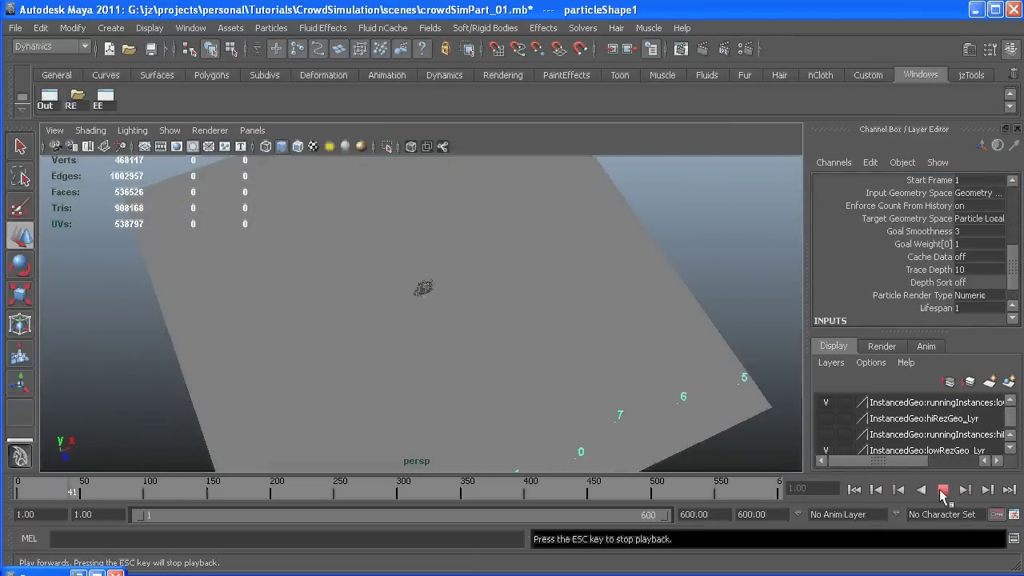
click(943, 491)
alt+drag(560, 391, 334, 374)
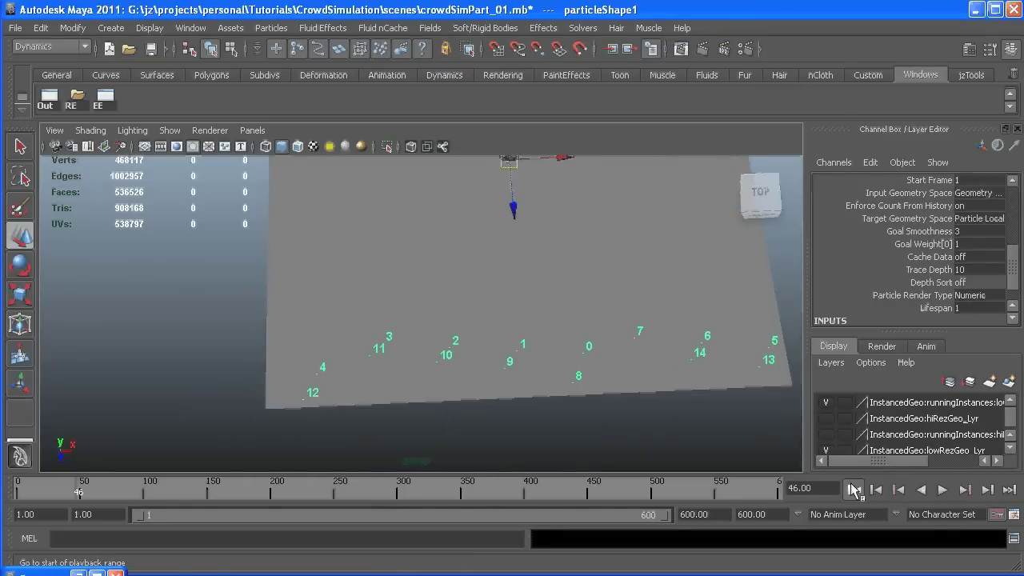
click(943, 489)
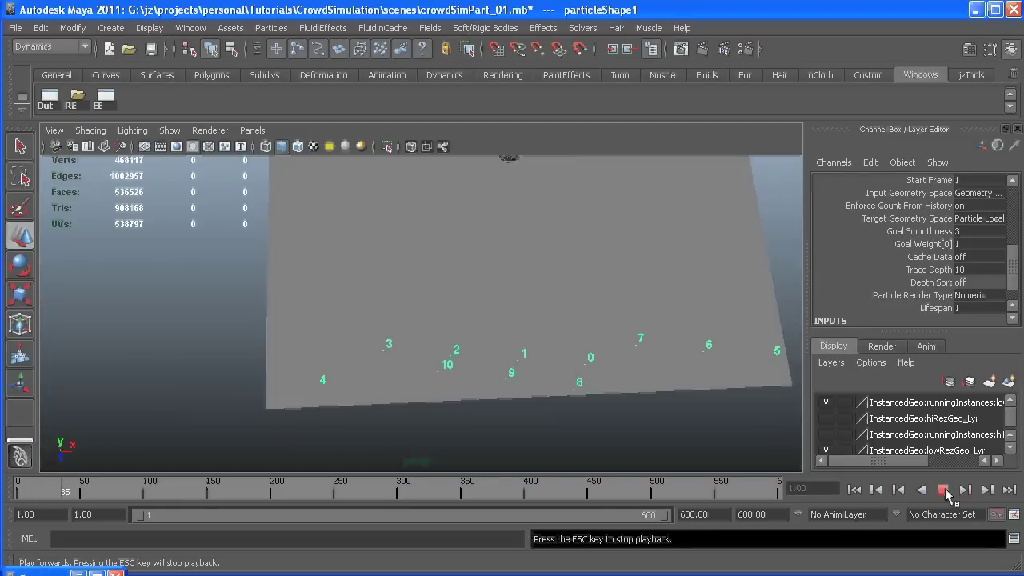
click(943, 490)
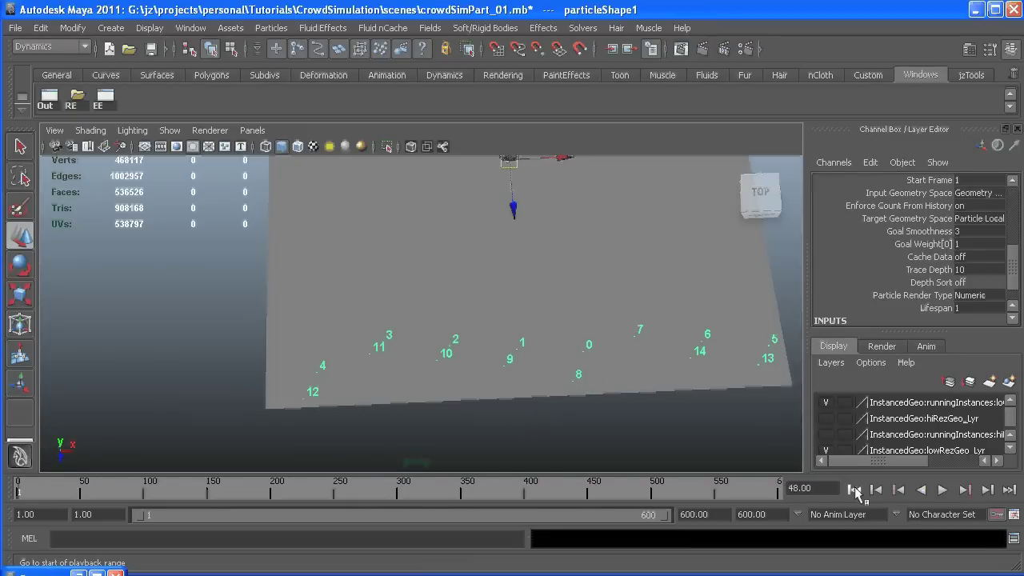
- Replay from frame 1, stopping at frames 51 and 99 to compare particle IDs
click(942, 490)
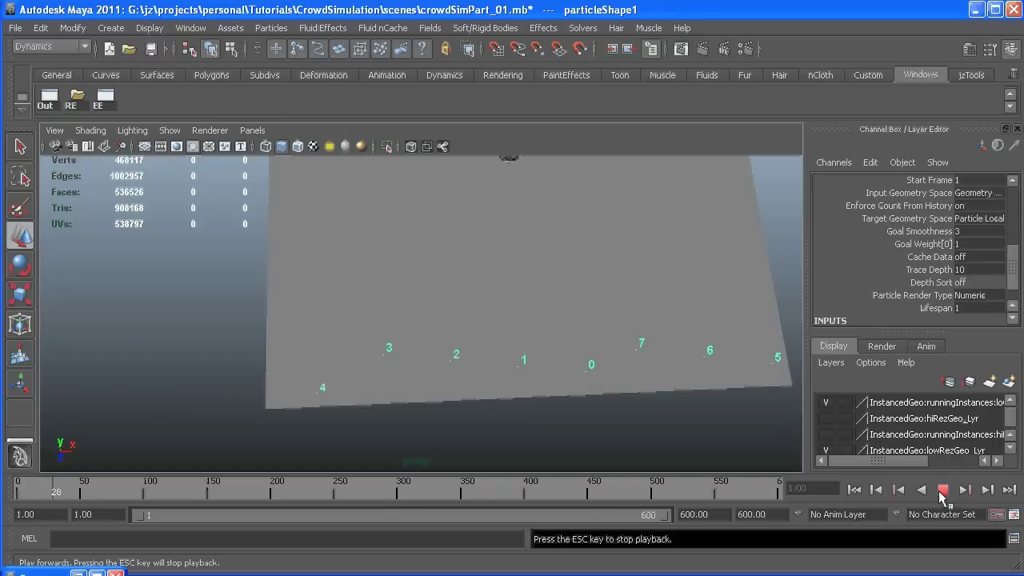
click(942, 491)
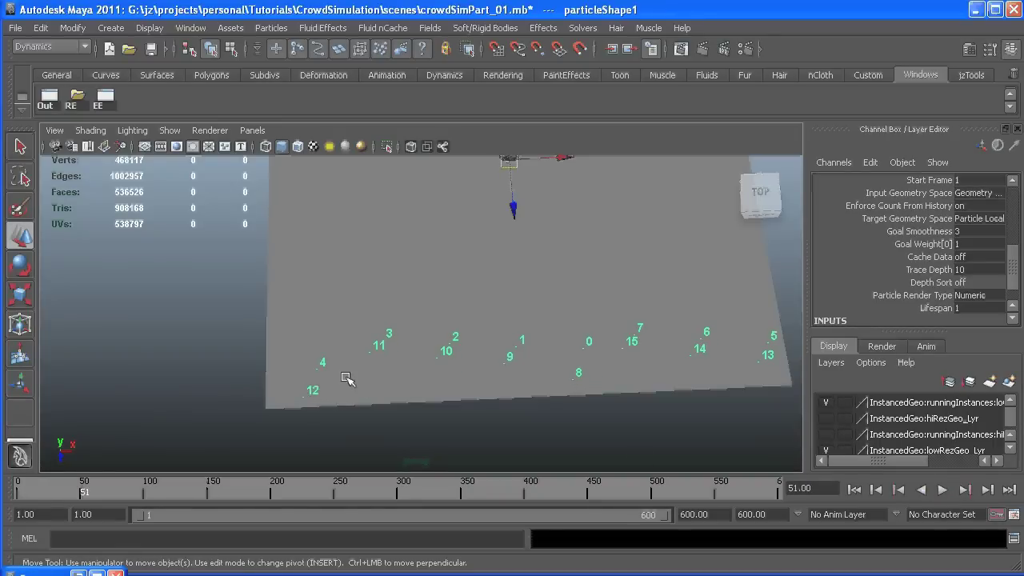
click(854, 490)
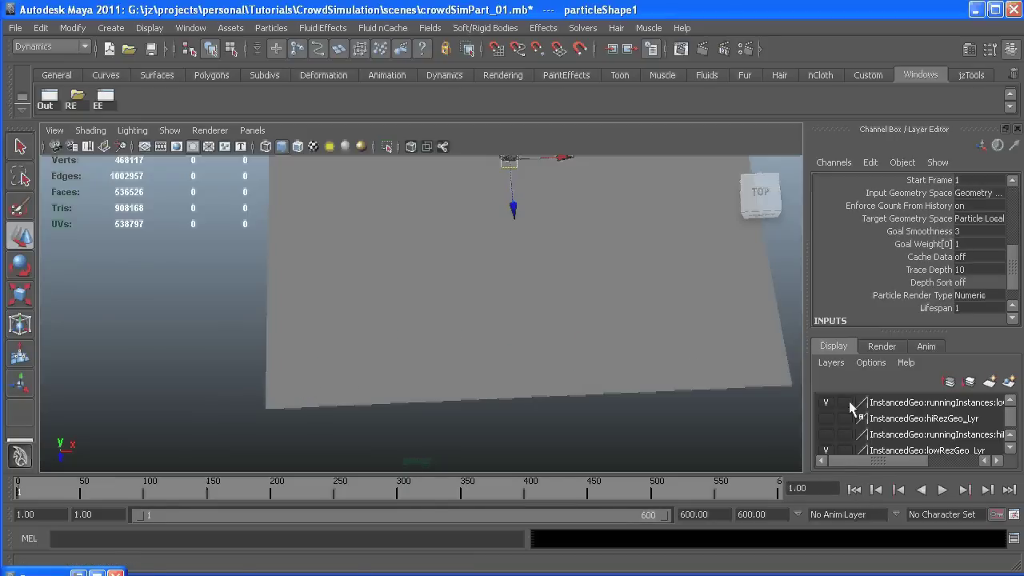
click(943, 490)
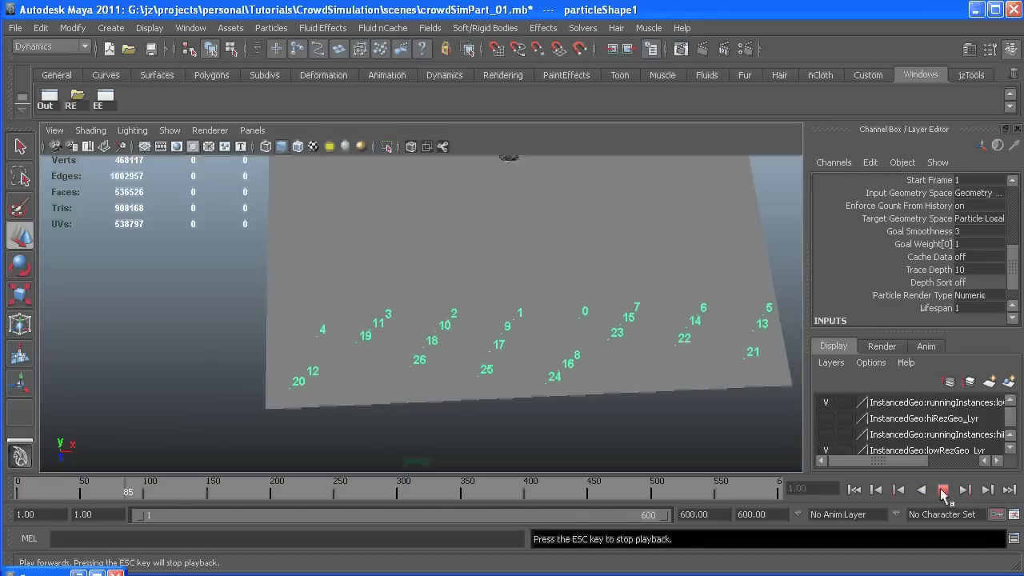
click(943, 490)
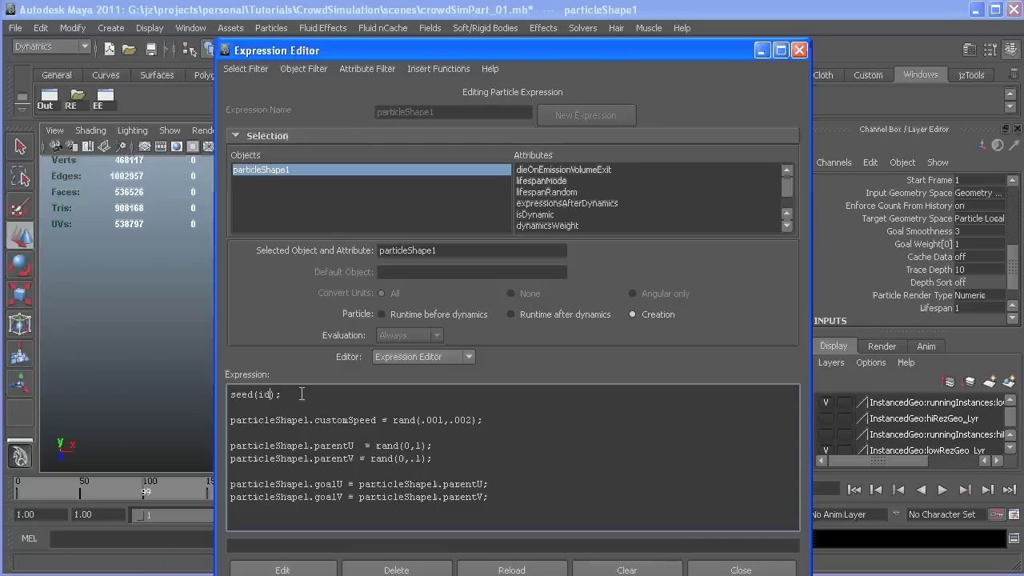
- Change the seed line to seed(id * 5); and apply the creation expression
text(* 5)
click(314, 564)
click(761, 50)
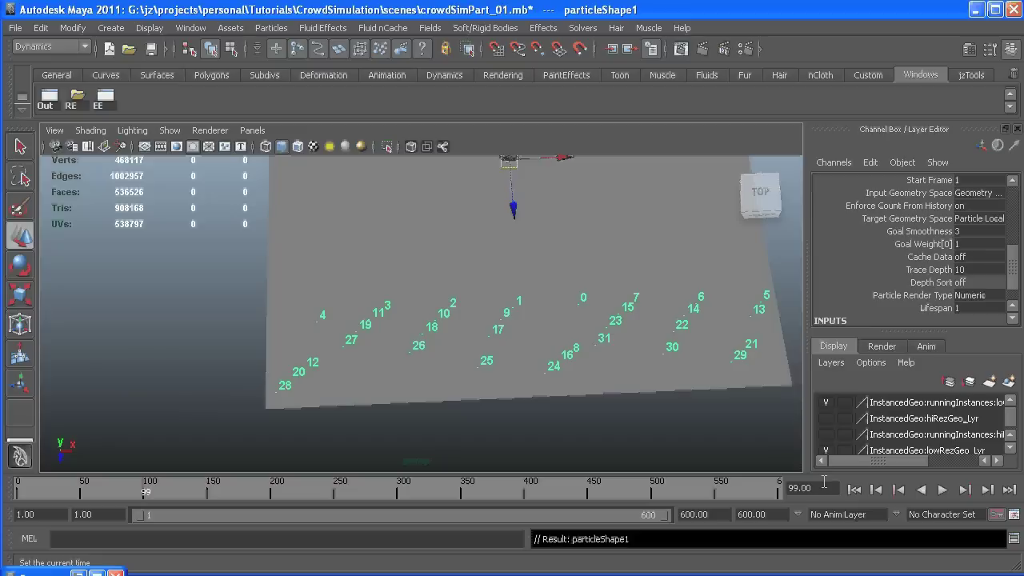
- Replay the new particle layout, rewind to frame 1, and centre the emitter in view
click(854, 489)
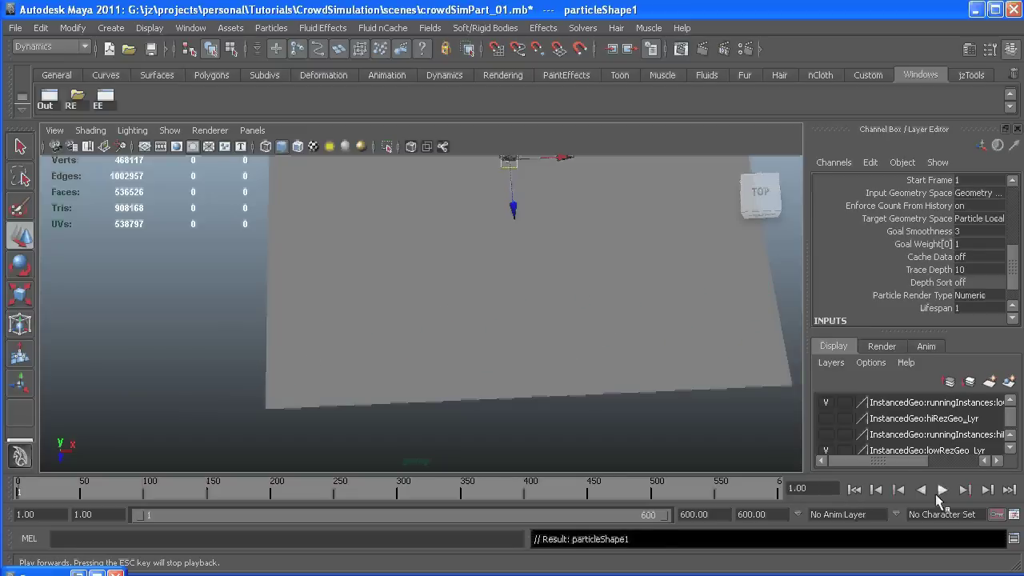
click(942, 490)
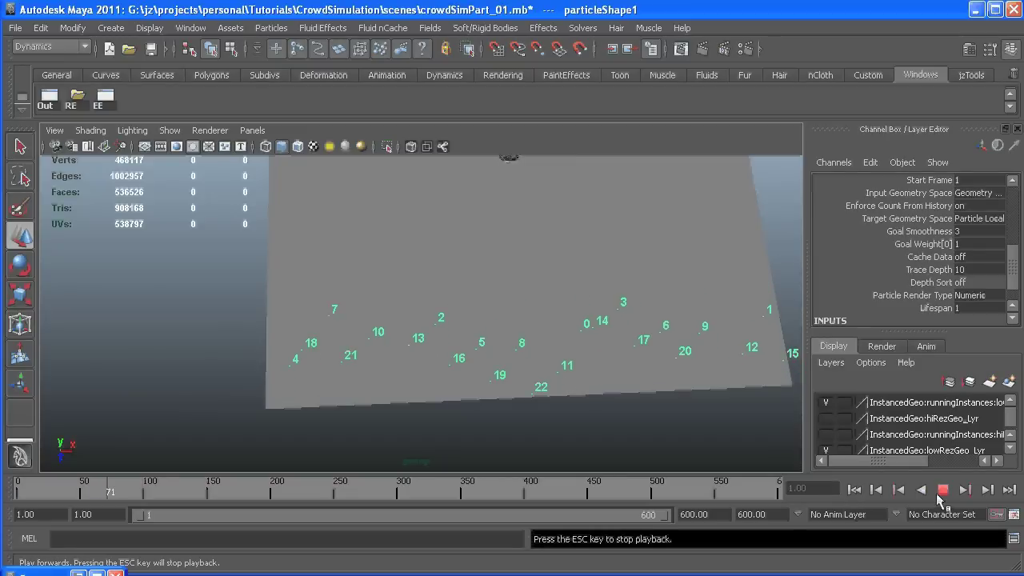
click(941, 489)
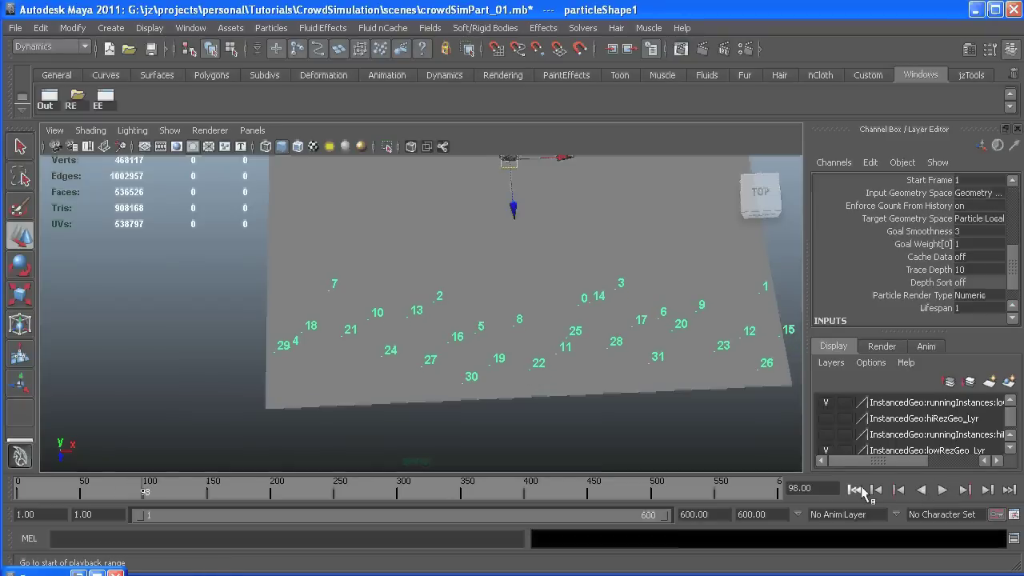
click(855, 489)
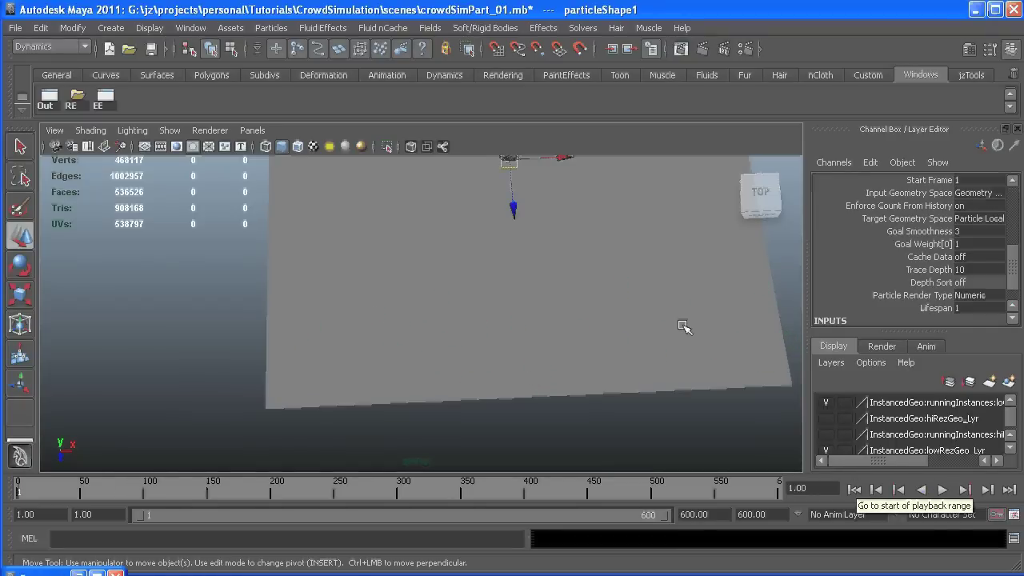
alt+drag(681, 324, 607, 256)
alt+middle_drag(609, 256, 607, 361)
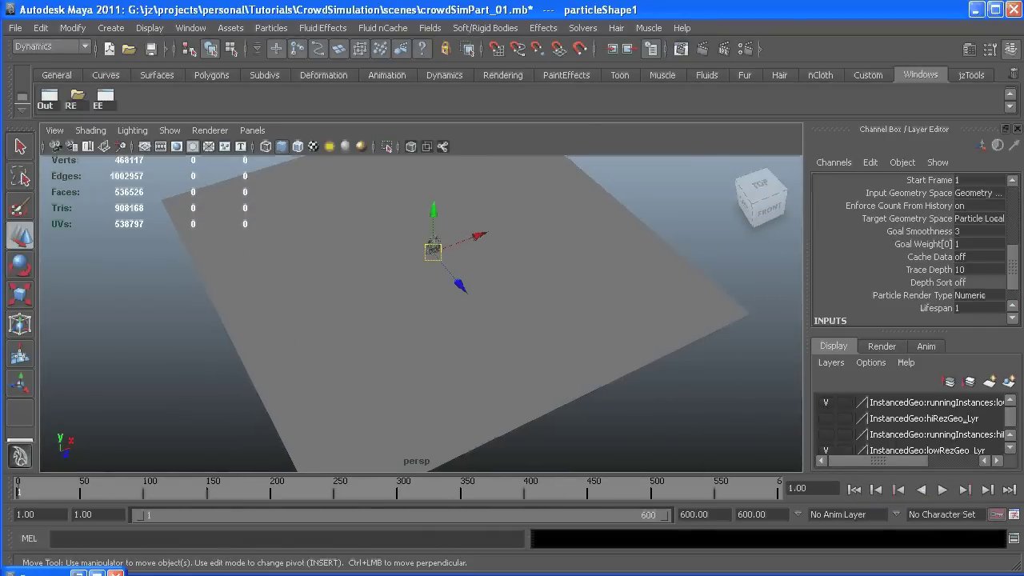
- In the Outliner, expand InstancedGeo:Instances and the Kesha, Kyle, Soldier, Dog and Zombie groups
key(shift+o)
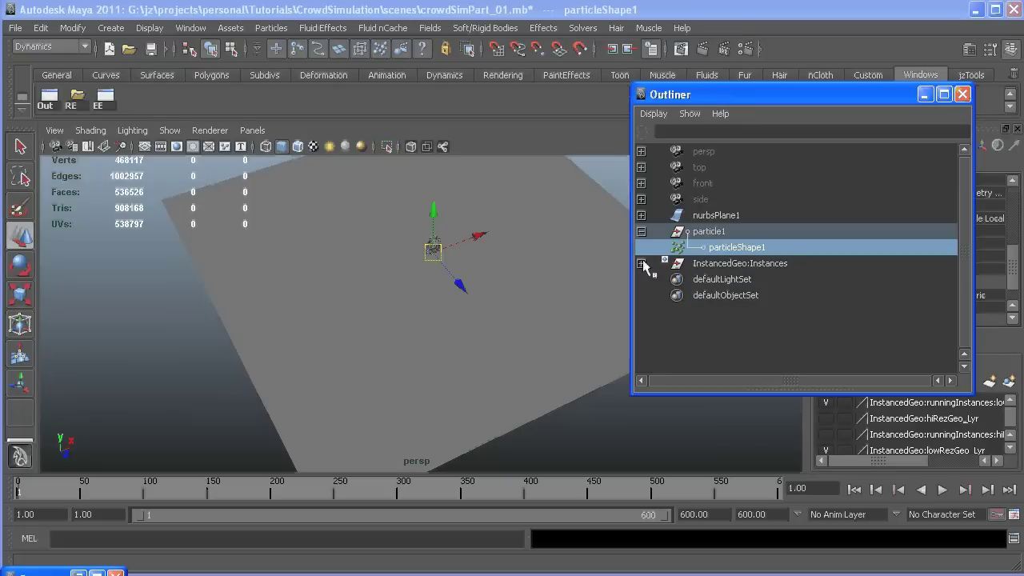
click(641, 263)
click(642, 280)
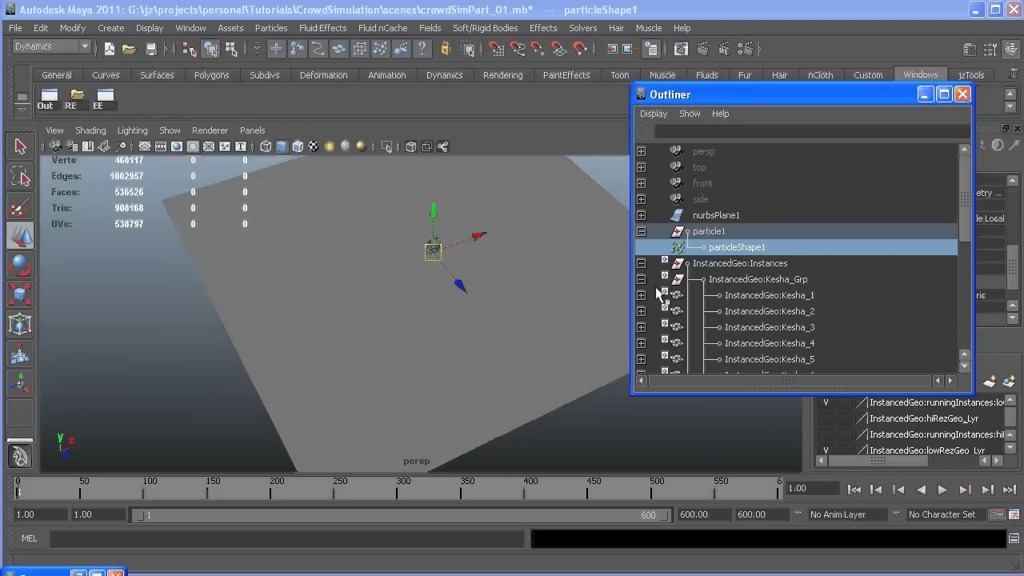
scroll(656, 286, down, 6)
click(643, 279)
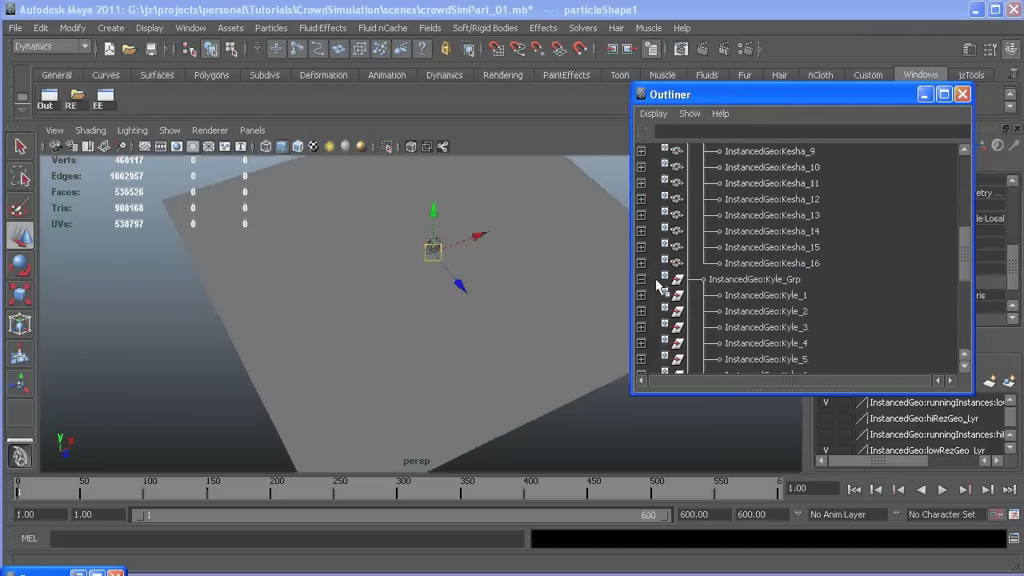
scroll(658, 286, down, 5)
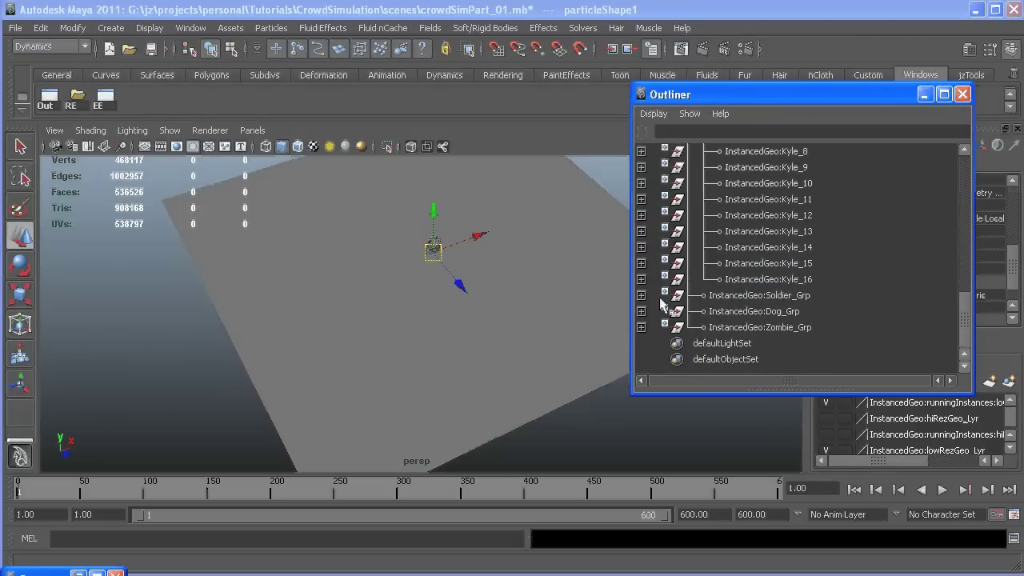
click(642, 296)
scroll(661, 292, down, 5)
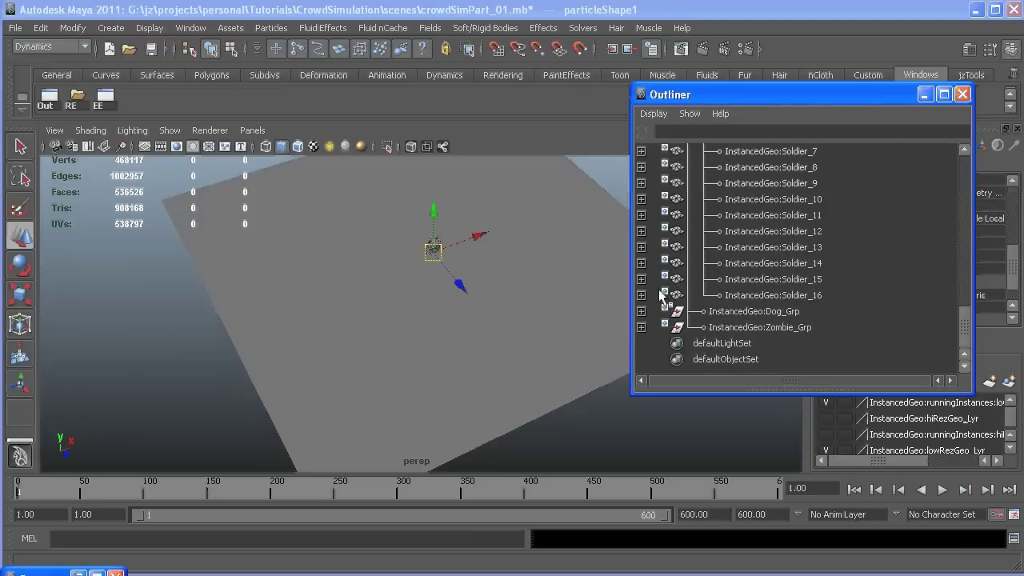
click(641, 311)
scroll(661, 297, down, 6)
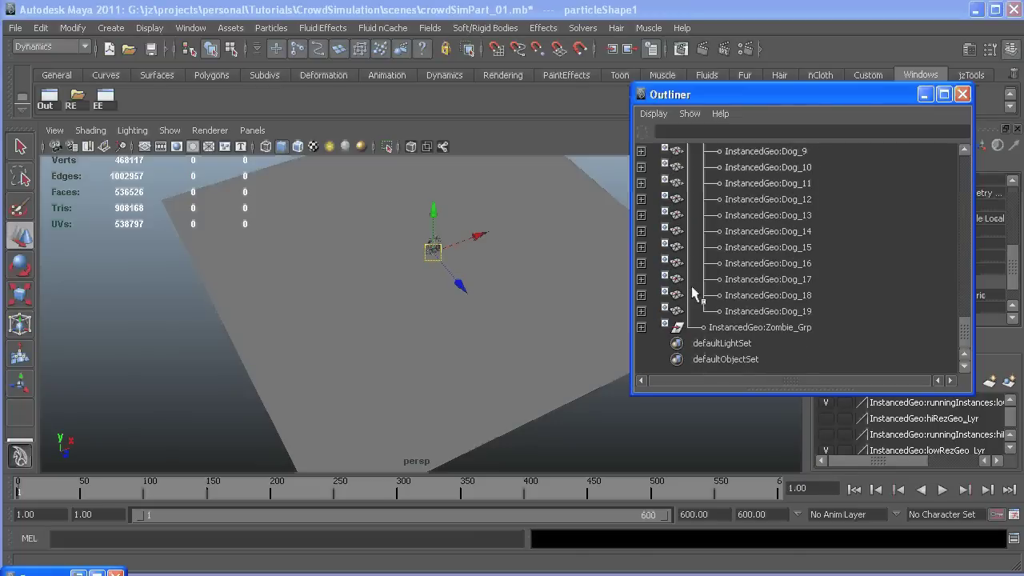
click(641, 328)
scroll(771, 278, up, 15)
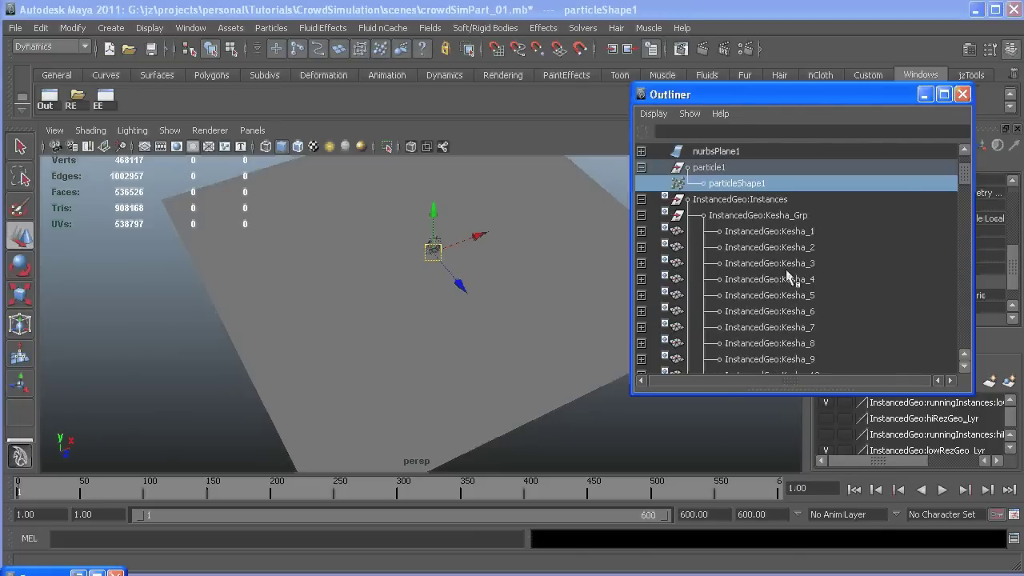
- Select the character models from Kesha_1 through Zombie_35
click(771, 277)
click(770, 291)
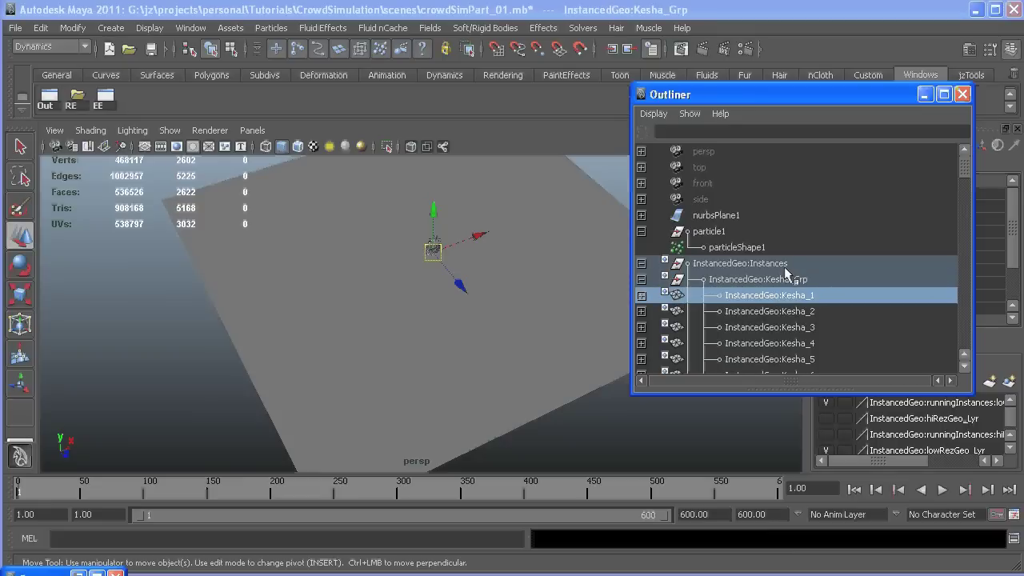
scroll(771, 274, down, 15)
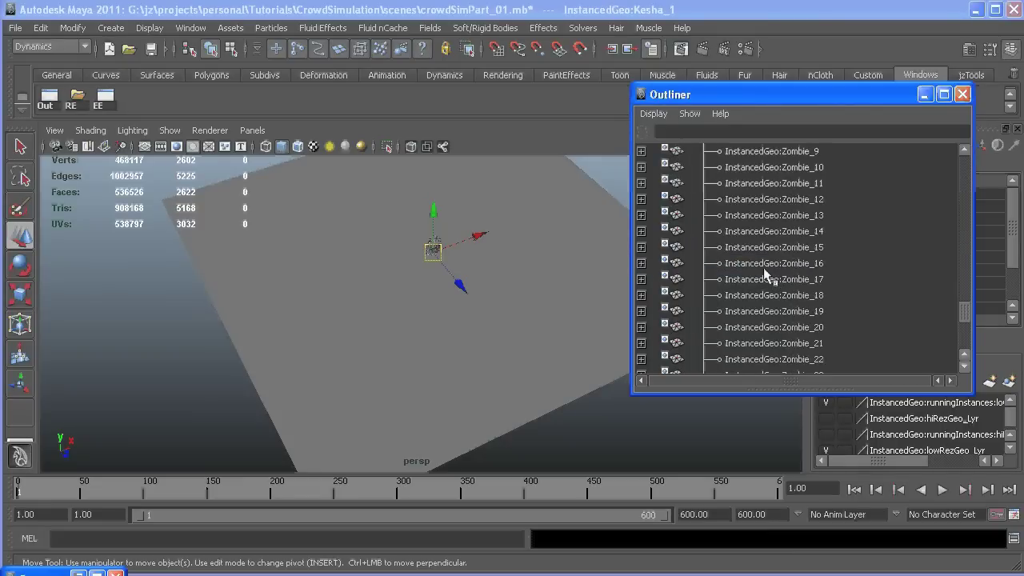
shift+click(759, 325)
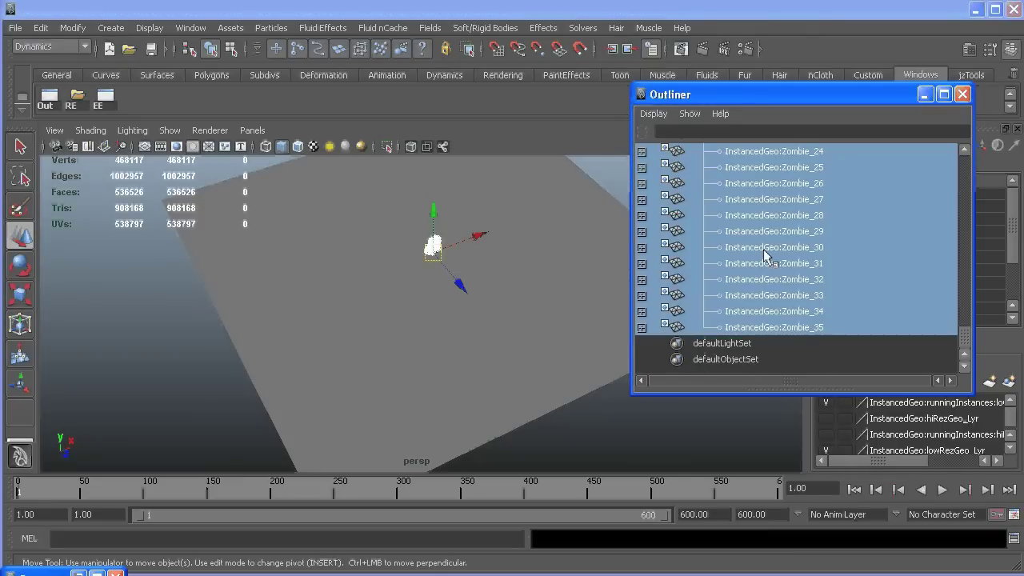
scroll(764, 264, up, 8)
scroll(765, 262, up, 3)
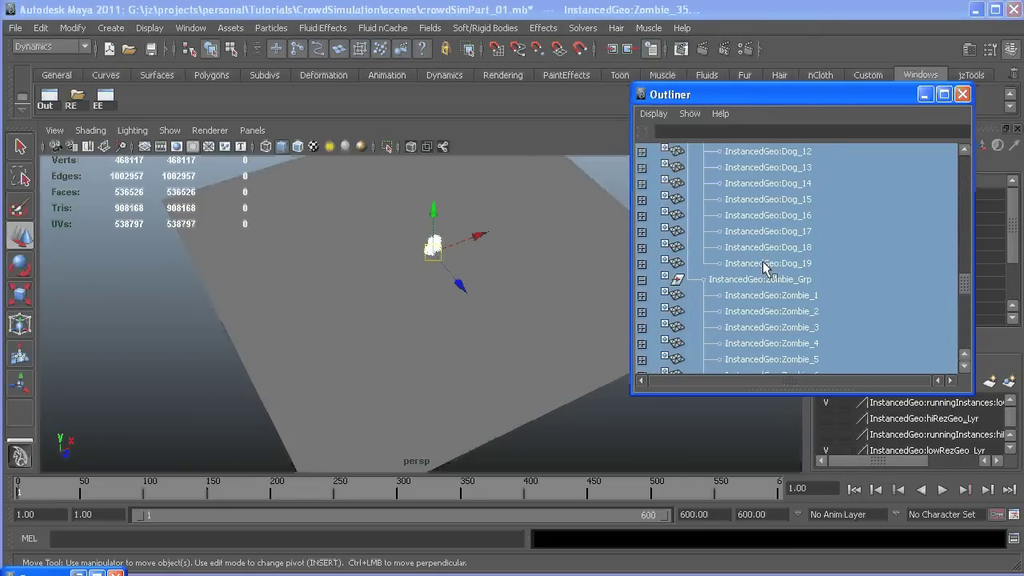
scroll(761, 252, up, 5)
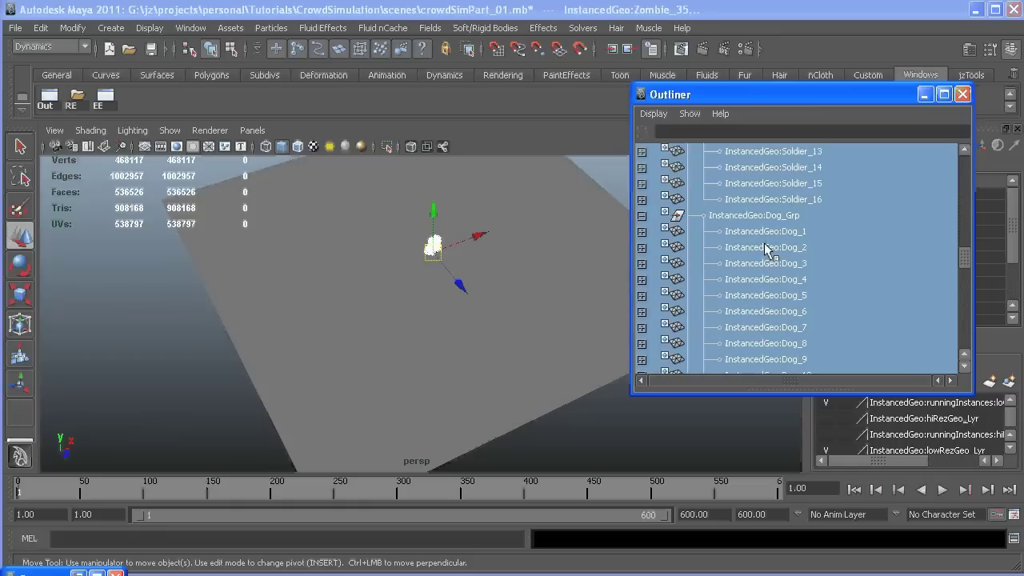
scroll(751, 222, up, 5)
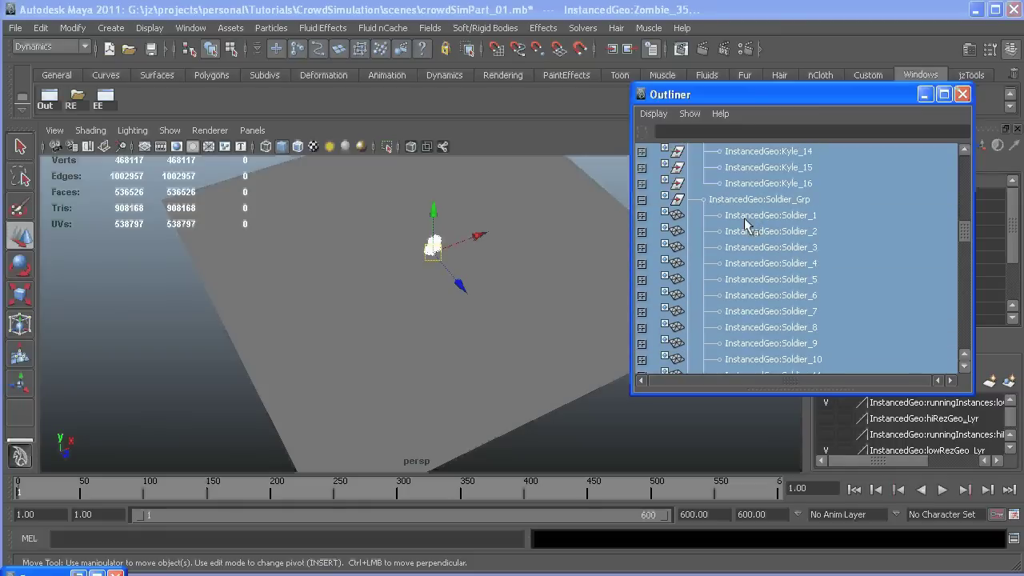
scroll(751, 228, up, 5)
scroll(751, 240, up, 7)
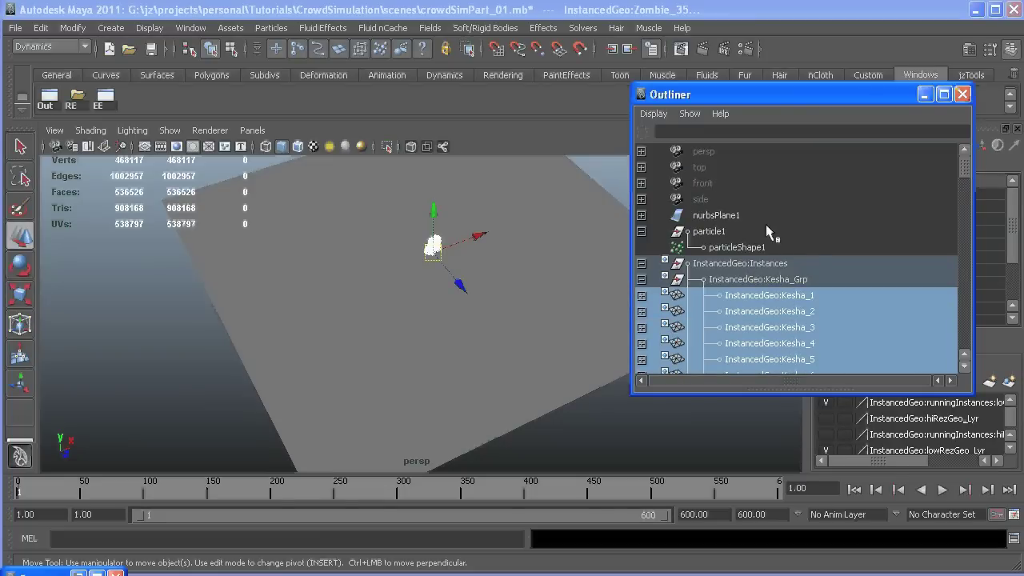
- Add particle1 to the selection, create instancer1 with Particles > Instancer (Replacement), and select it
ctrl+click(715, 231)
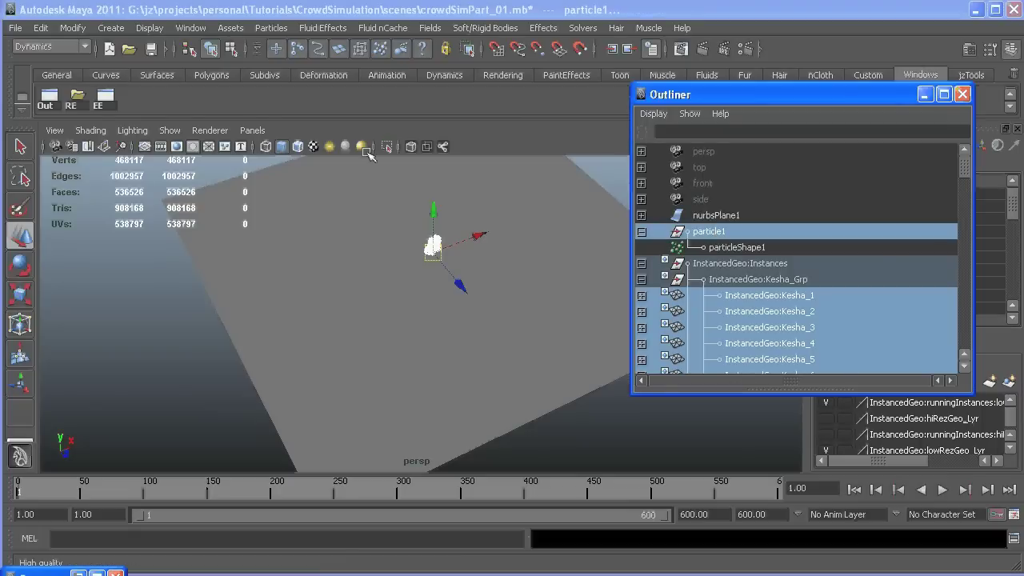
click(271, 28)
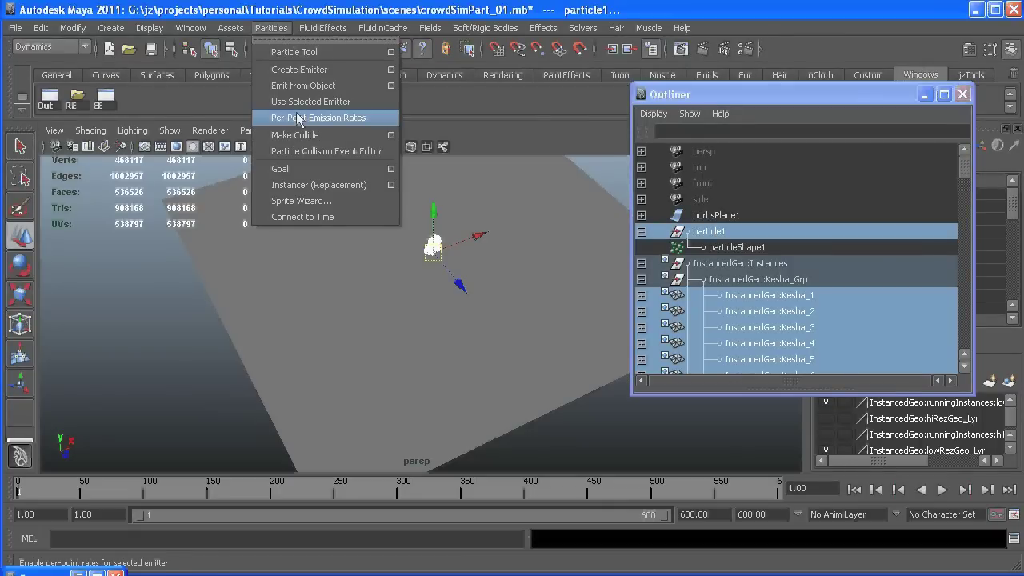
click(320, 185)
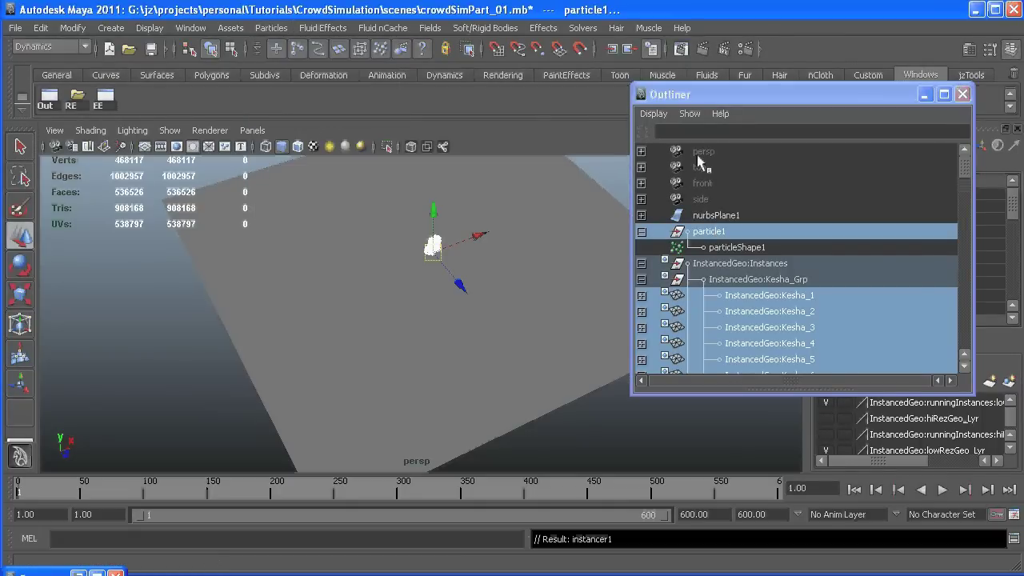
click(642, 263)
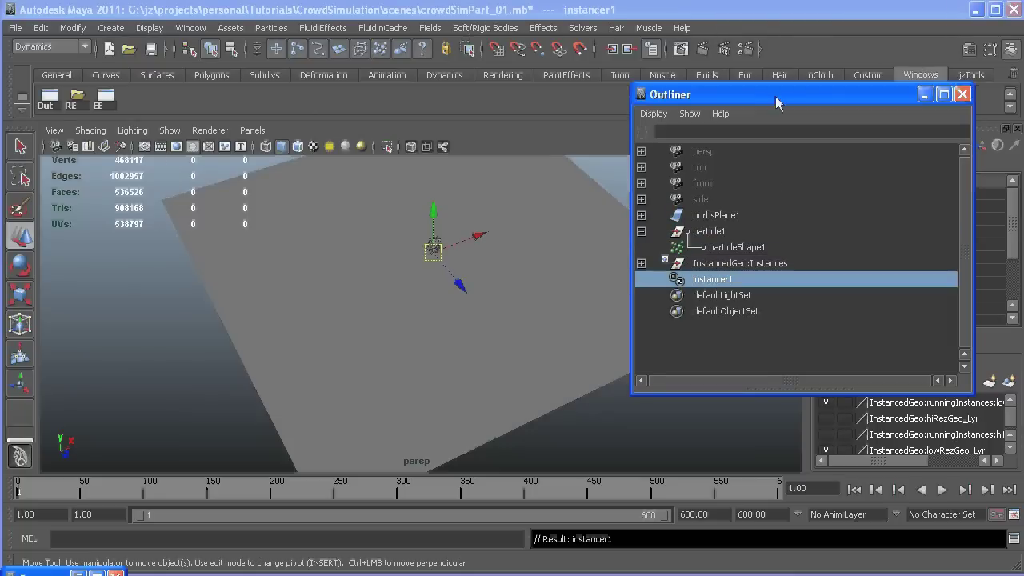
drag(775, 96, 432, 103)
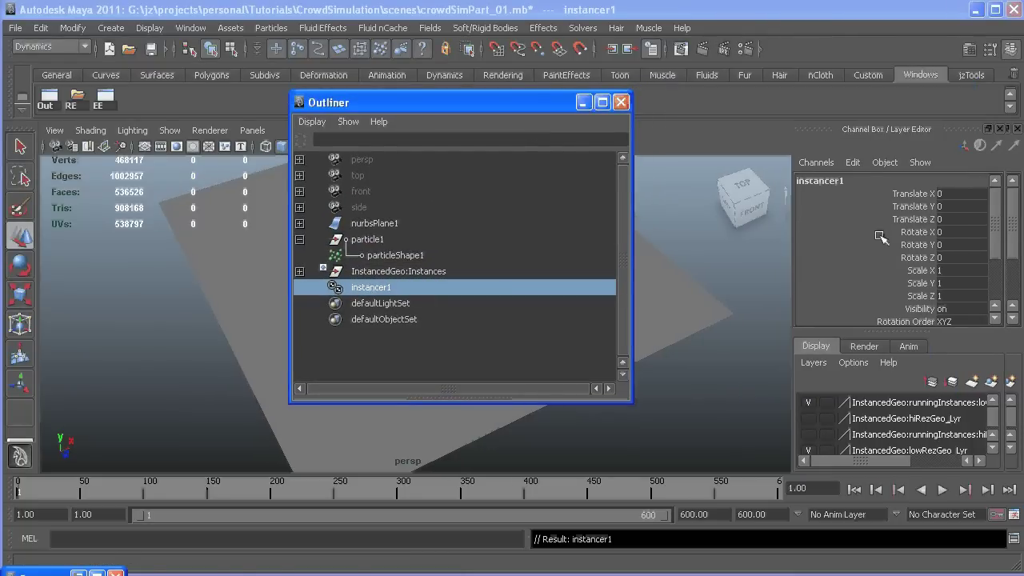
- Review instancer1's indexed Instanced Objects list, then minimize the Outliner and dolly toward the plane
key(ctrl+a)
scroll(884, 273, down, 3)
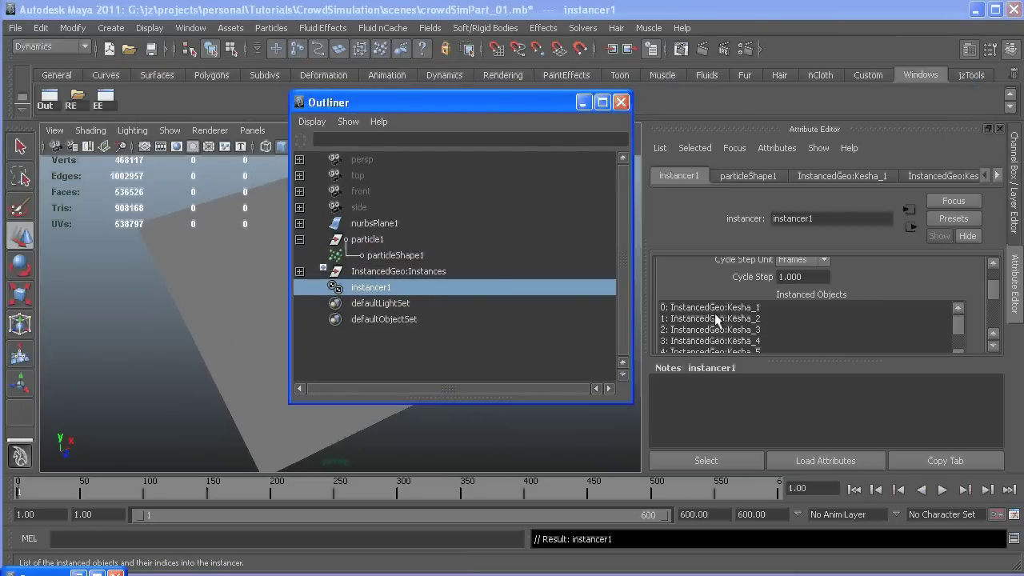
scroll(712, 316, down, 7)
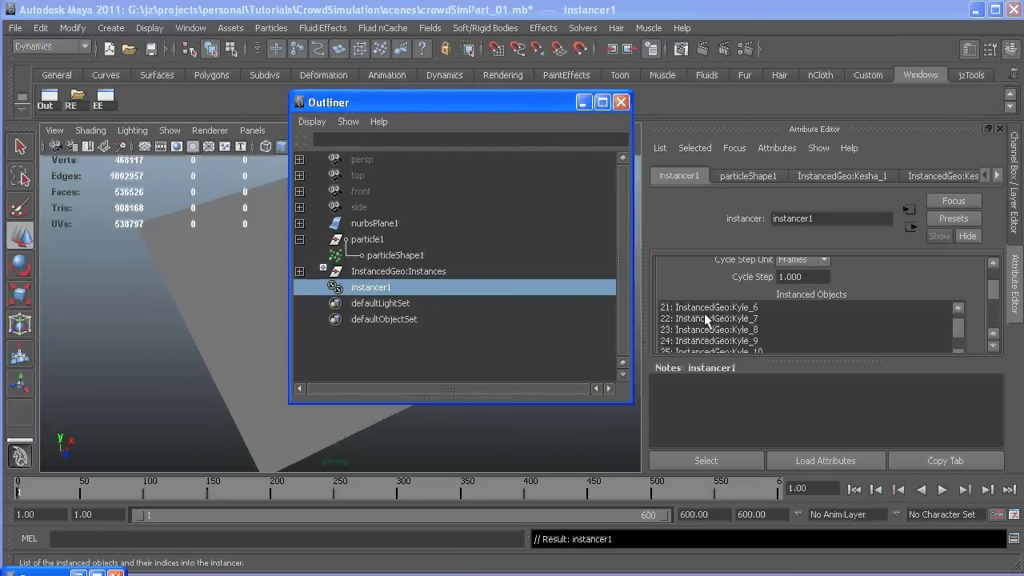
scroll(709, 320, up, 5)
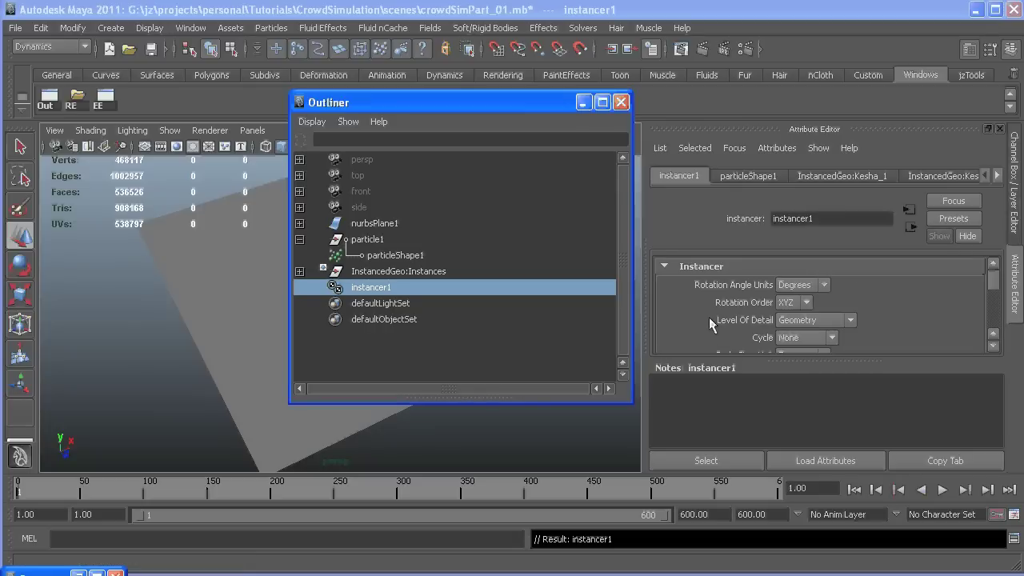
scroll(709, 324, down, 5)
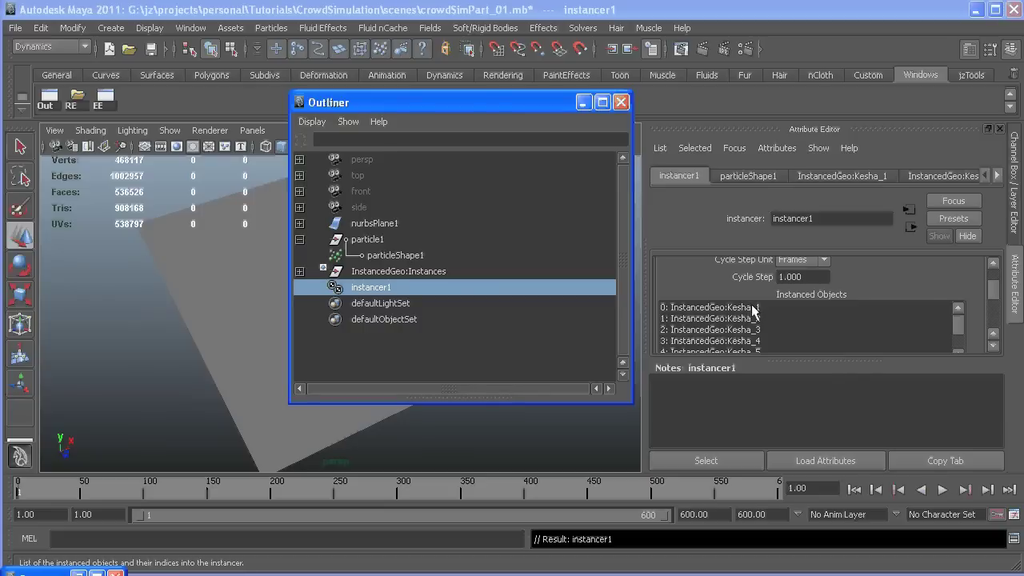
scroll(666, 317, down, 2)
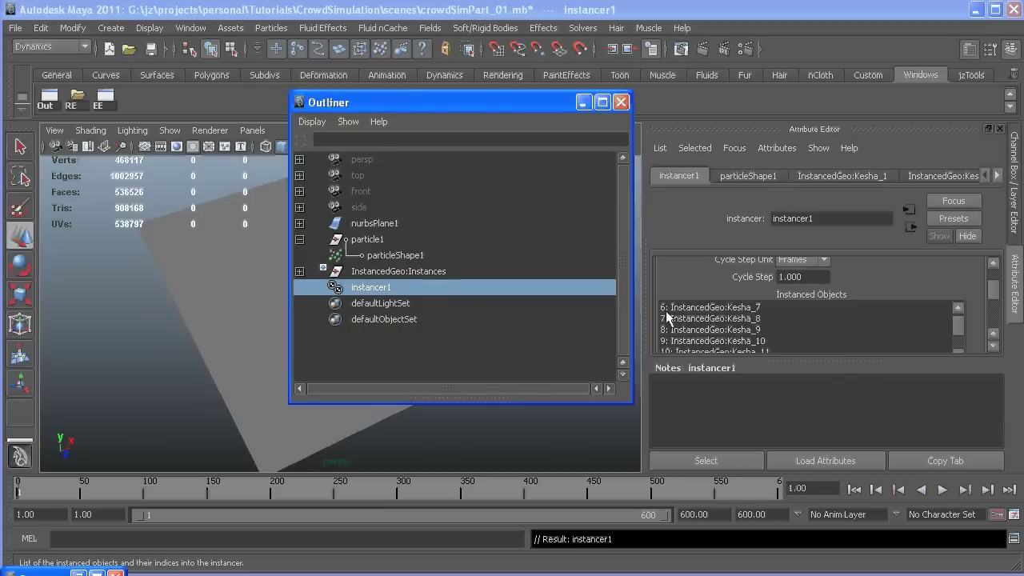
scroll(669, 318, down, 2)
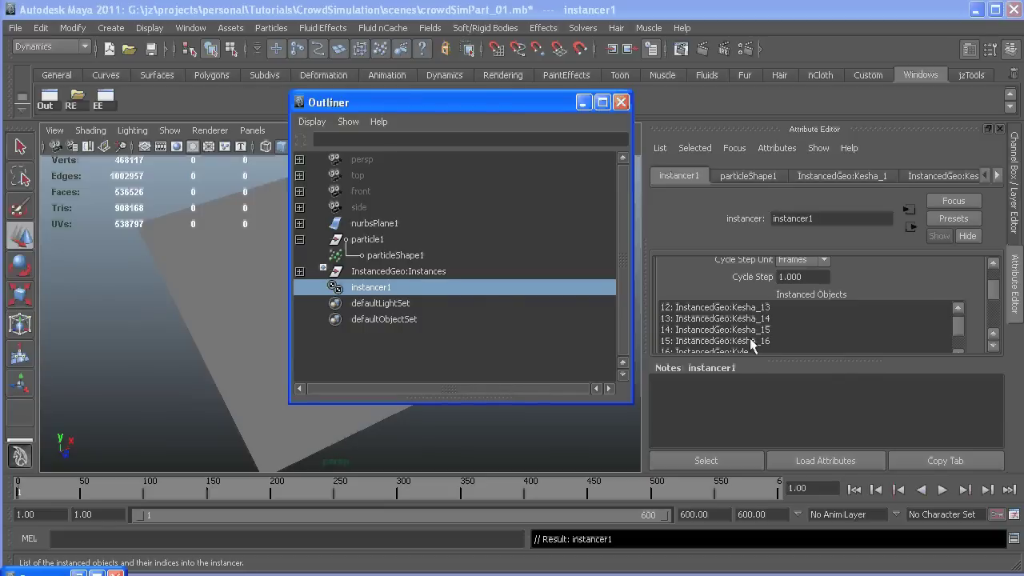
scroll(752, 344, down, 1)
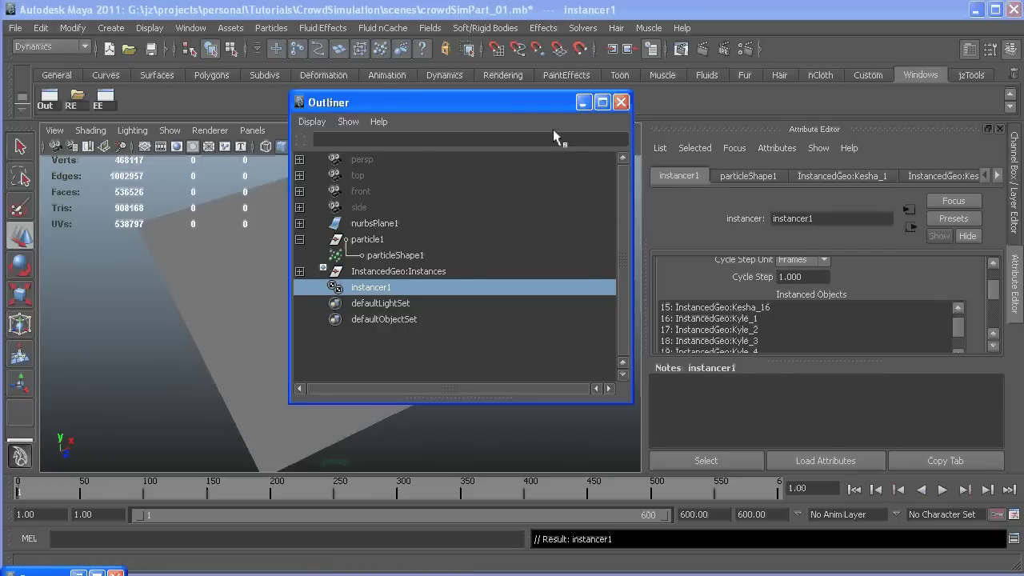
click(584, 103)
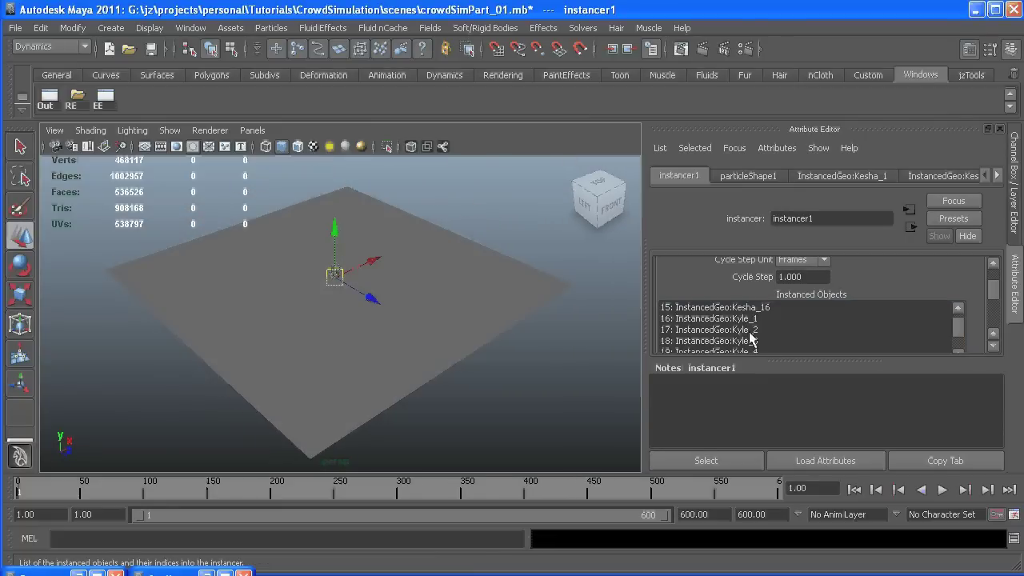
alt+right_drag(311, 350, 399, 337)
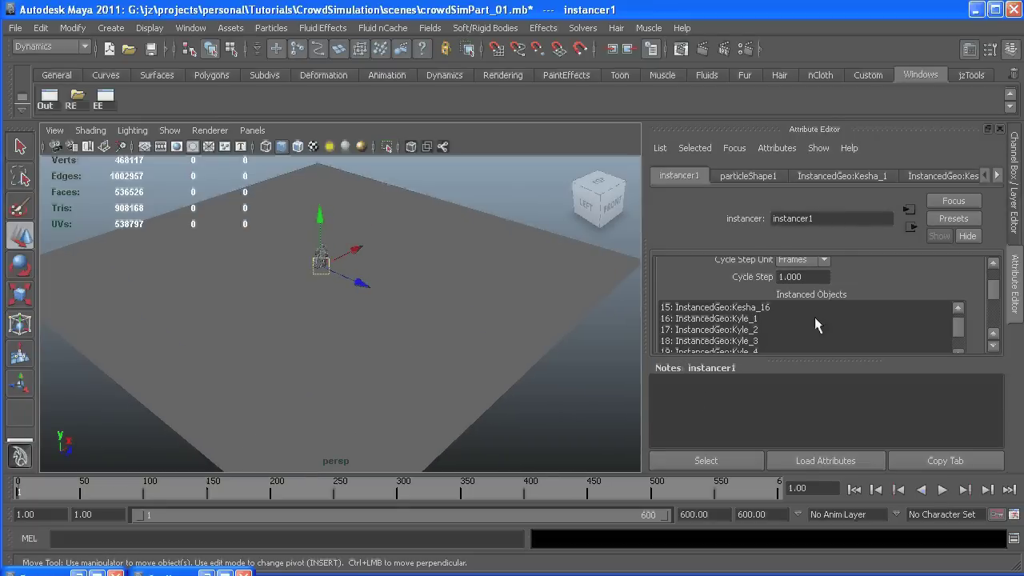
- Through Add Dynamic Attributes > General, add per-particle floats 'character' and 'customIndex' to particleShape1
click(753, 177)
scroll(834, 305, down, 5)
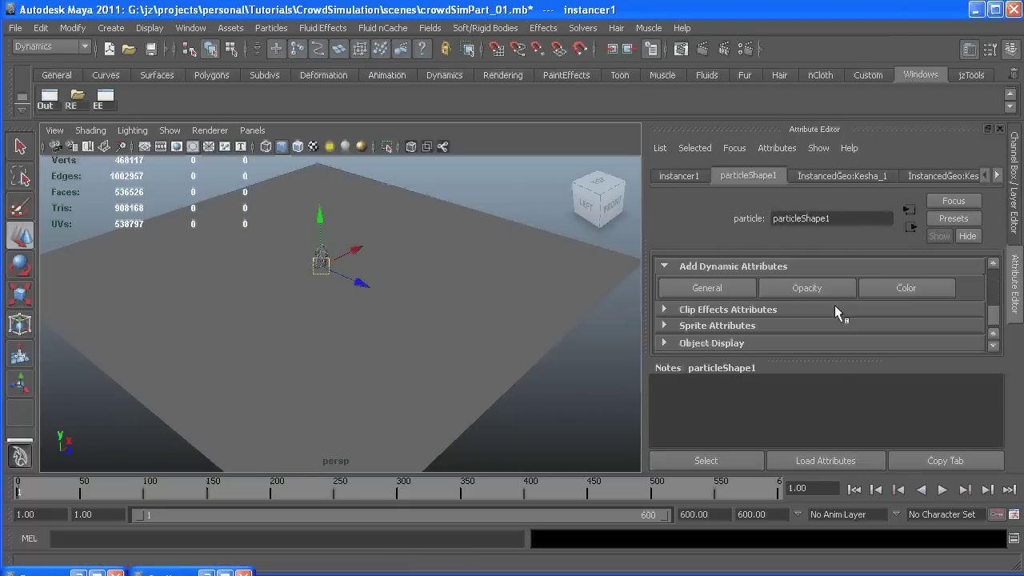
scroll(835, 305, up, 2)
click(725, 337)
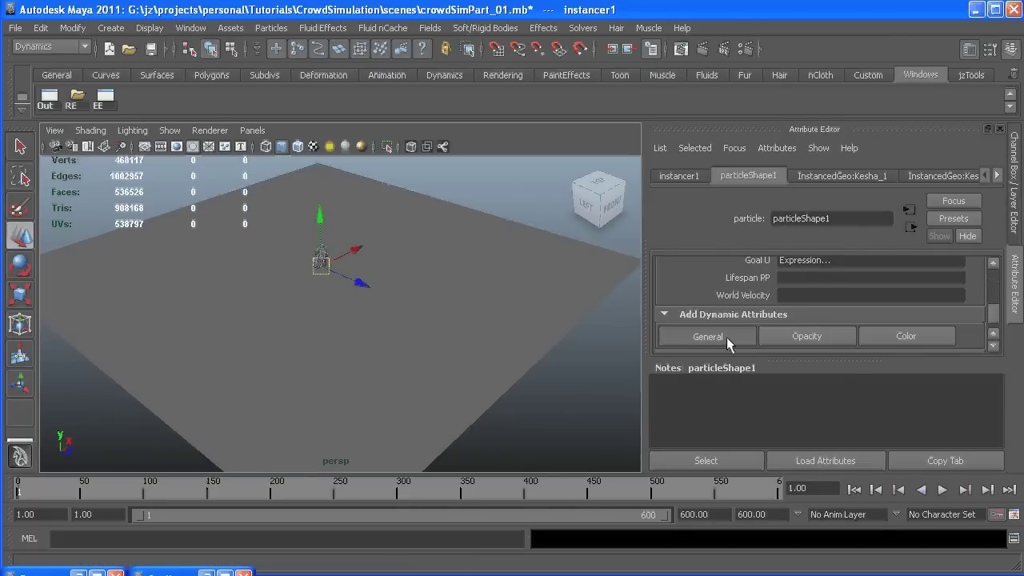
text(character)
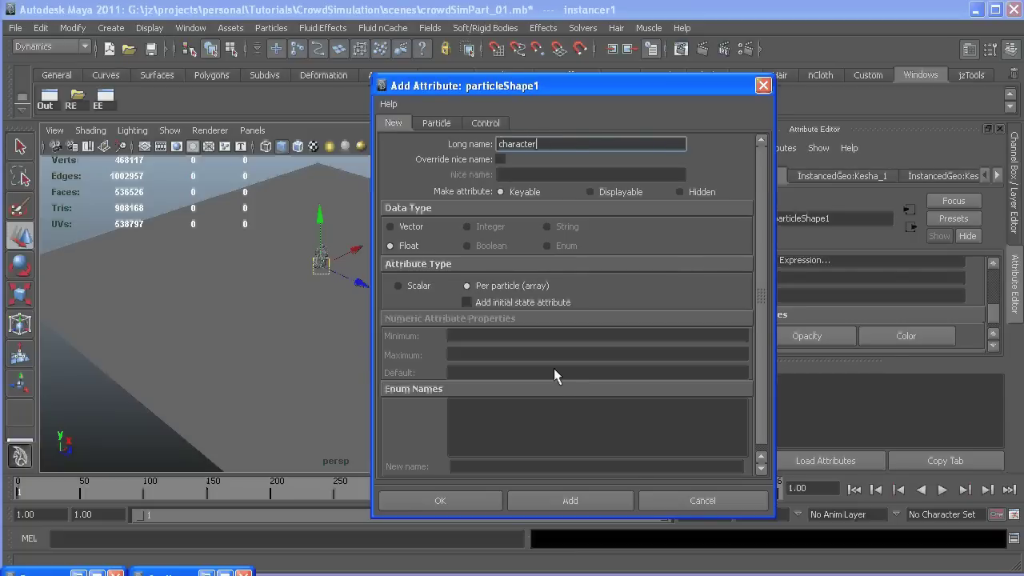
click(537, 493)
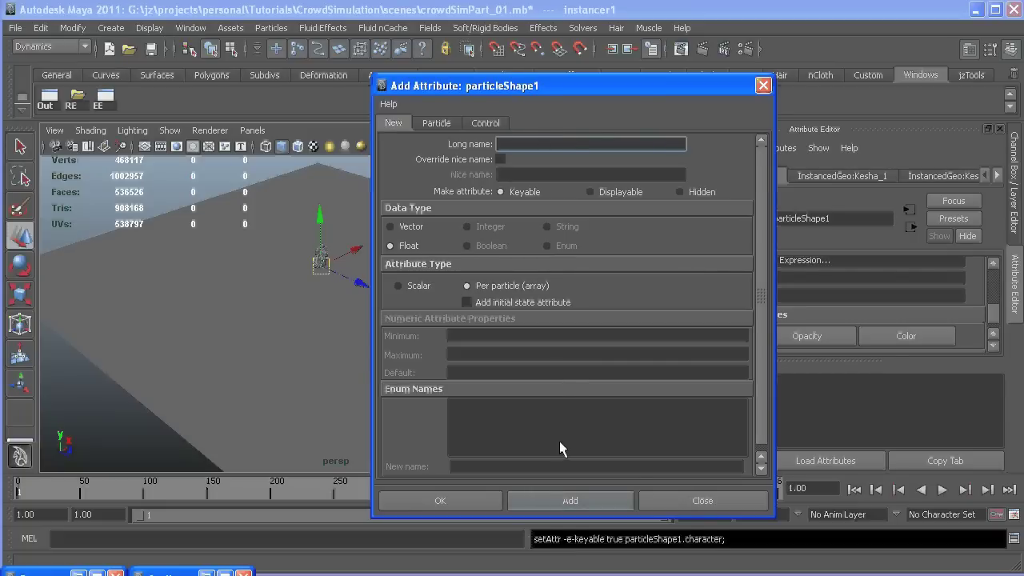
text(customIndex)
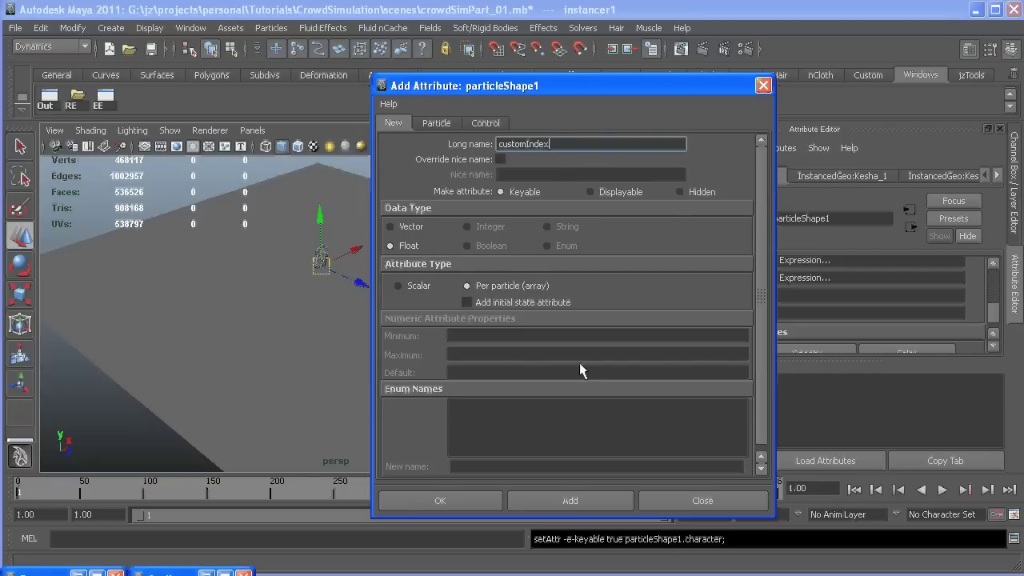
click(441, 501)
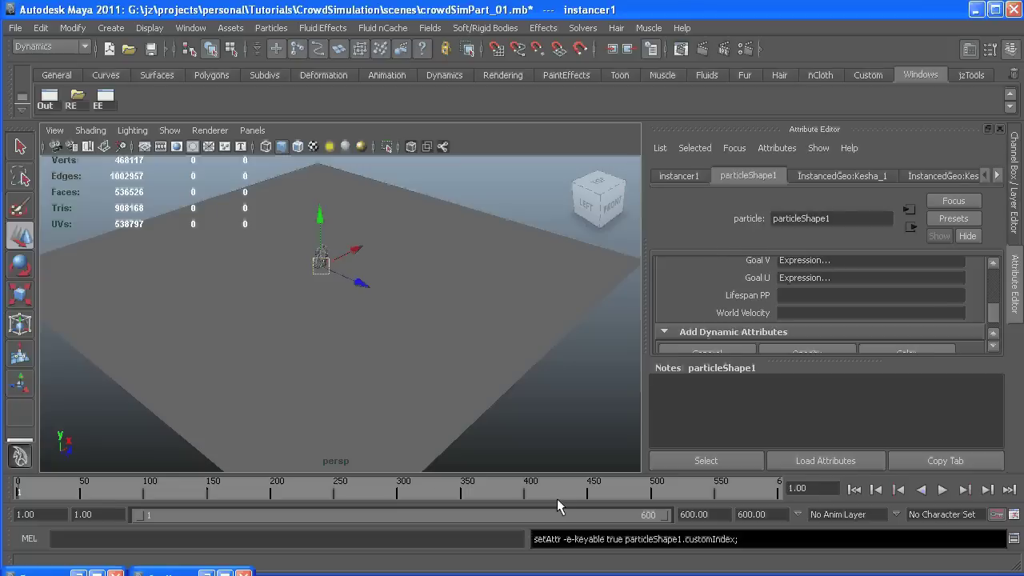
- Add character = trunc(rand(0,5)); below the seed line in the creation expression and apply it
right_click(804, 293)
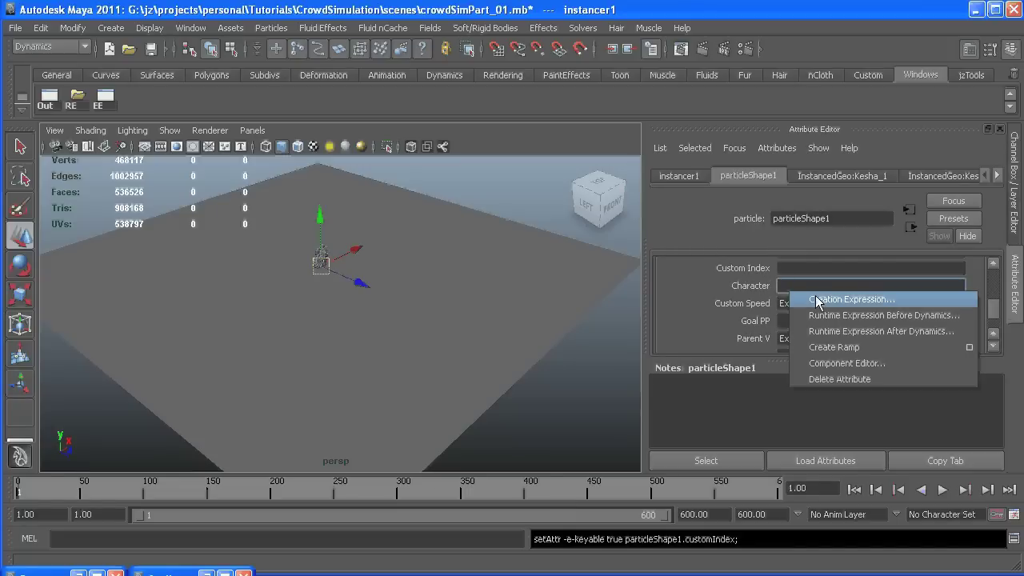
click(808, 300)
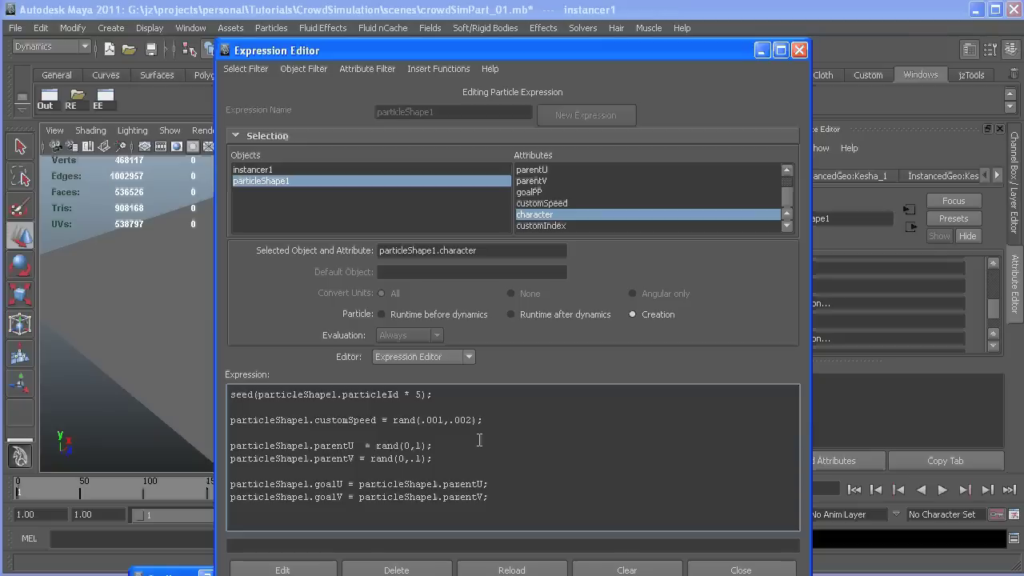
click(433, 407)
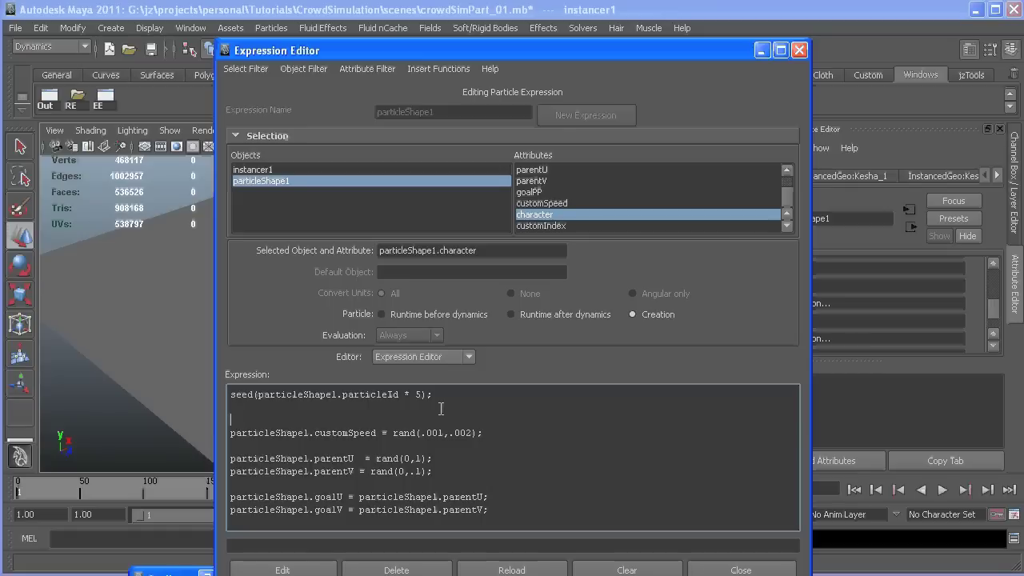
key(Return)
text(character = )
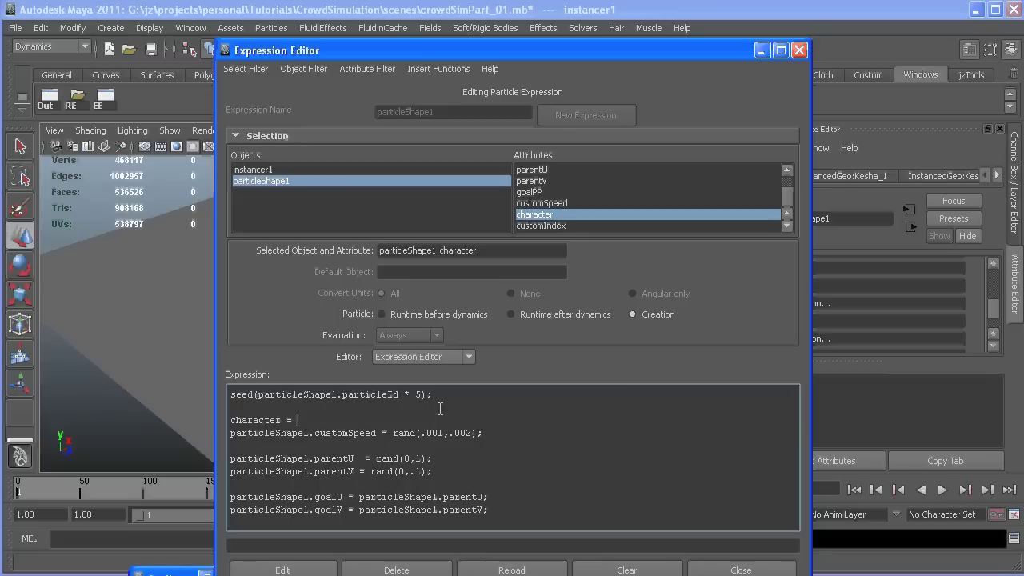
text(t)
text(runc(rand(0,50)
key(BackSpace)
text();)
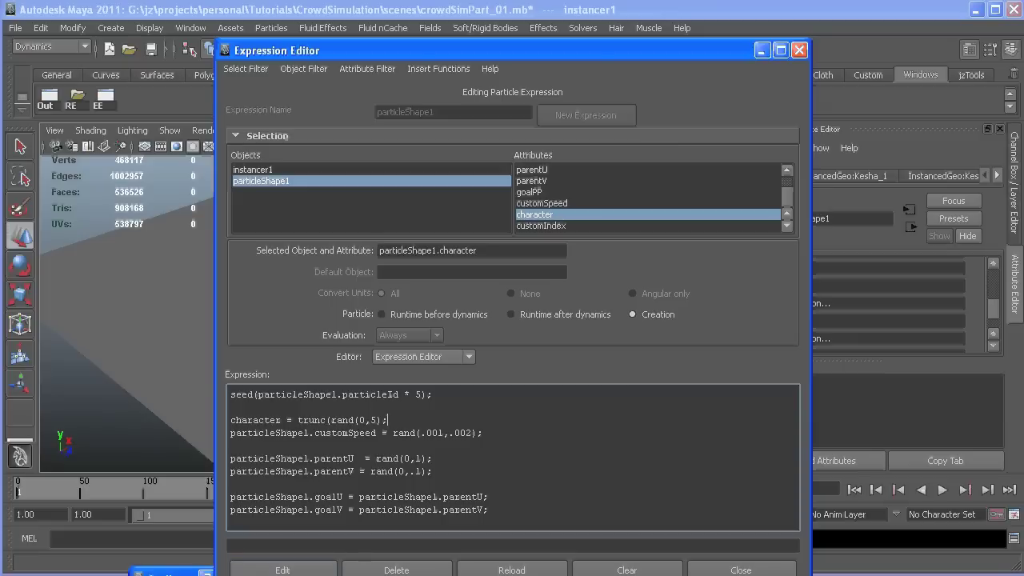
click(289, 568)
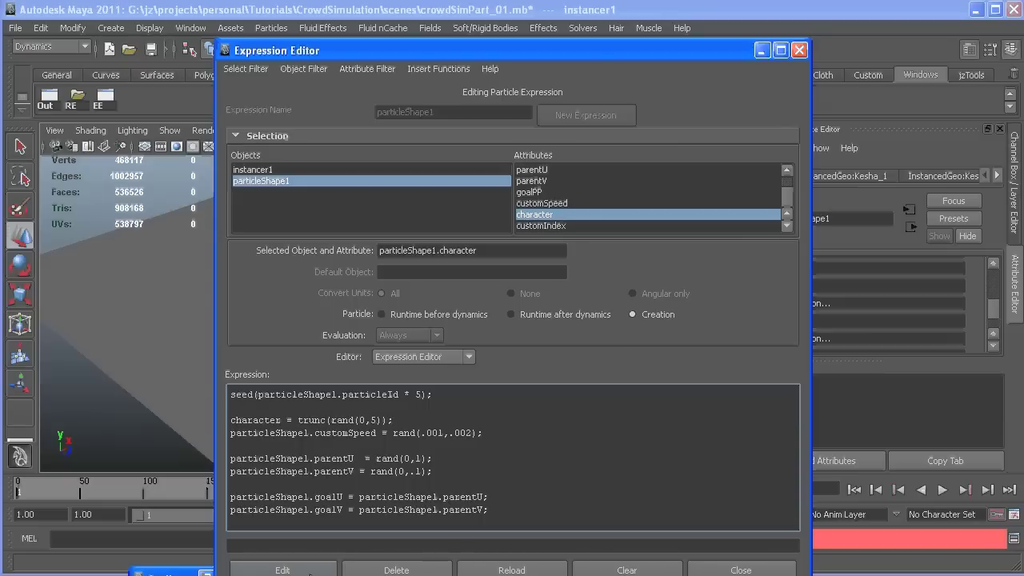
- Raise the Expression Editor window and add a blank line after the last expression line
drag(576, 51, 576, 29)
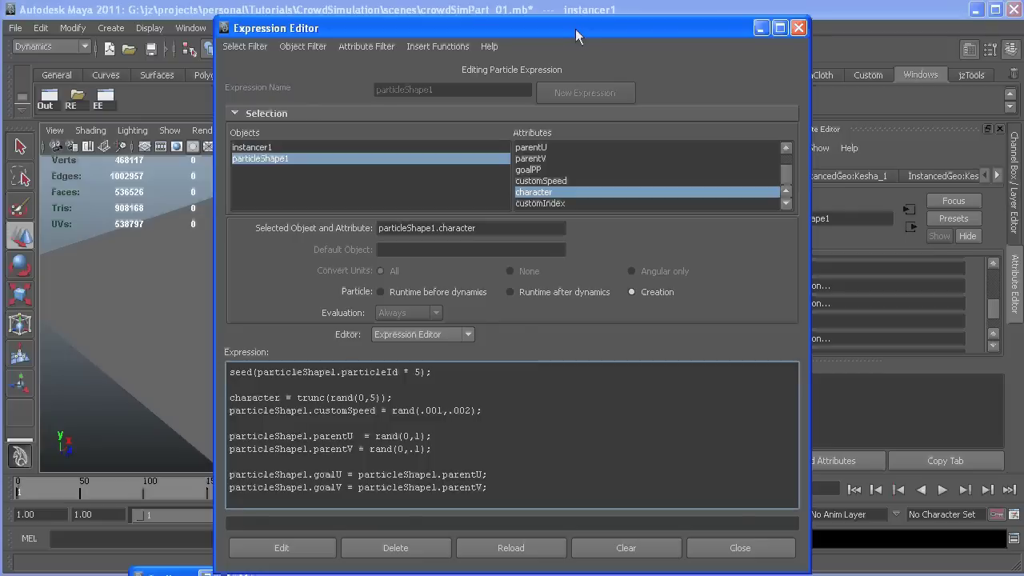
click(524, 482)
key(Return)
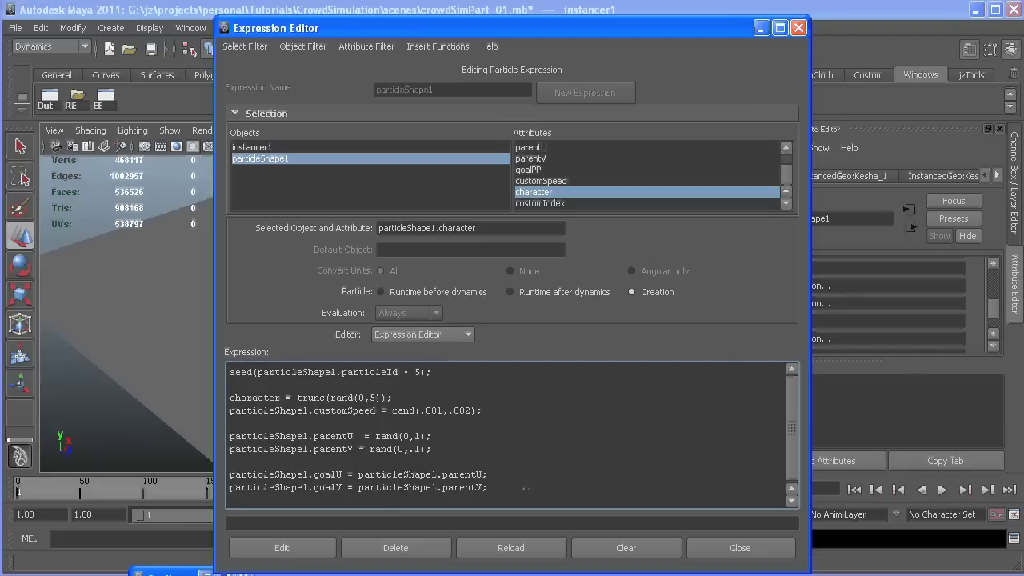
- Paste if-blocks for characters 0 and 1 giving customIndex rand(0,15) or rand(16,31) and customSpeed .005, then review them
key(Return)
key(Return)
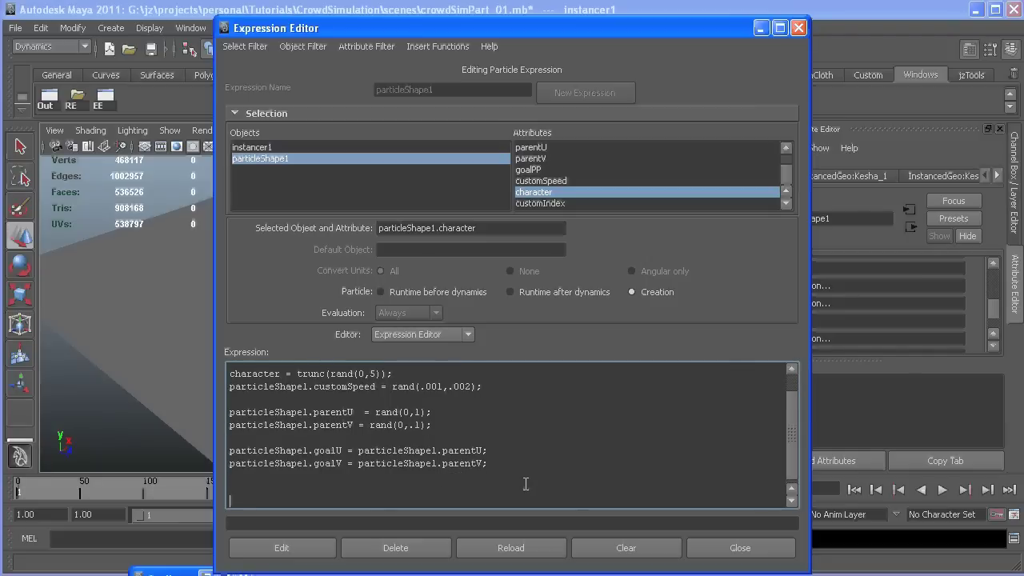
key(ctrl+v)
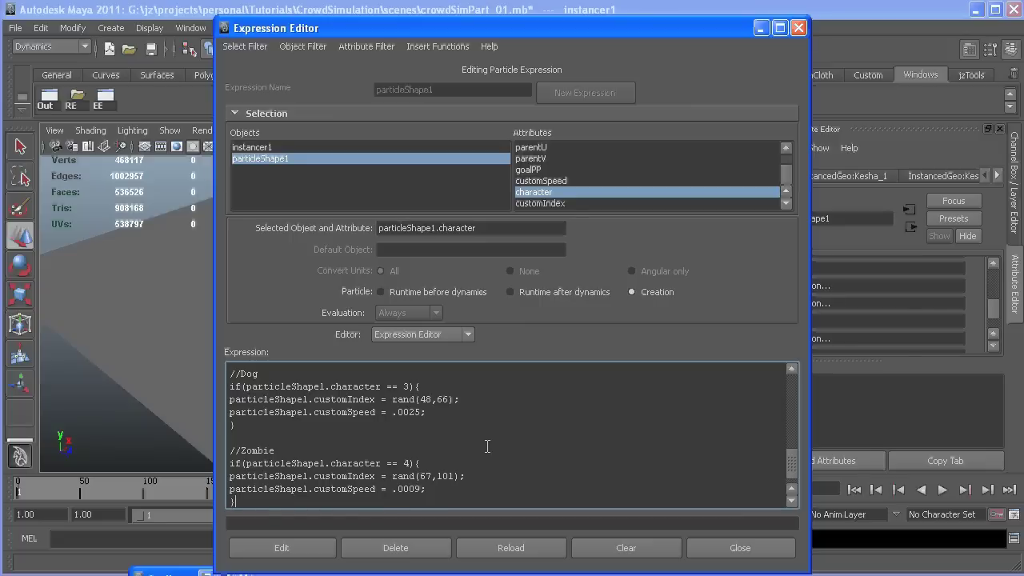
scroll(487, 446, down, 3)
scroll(488, 446, up, 10)
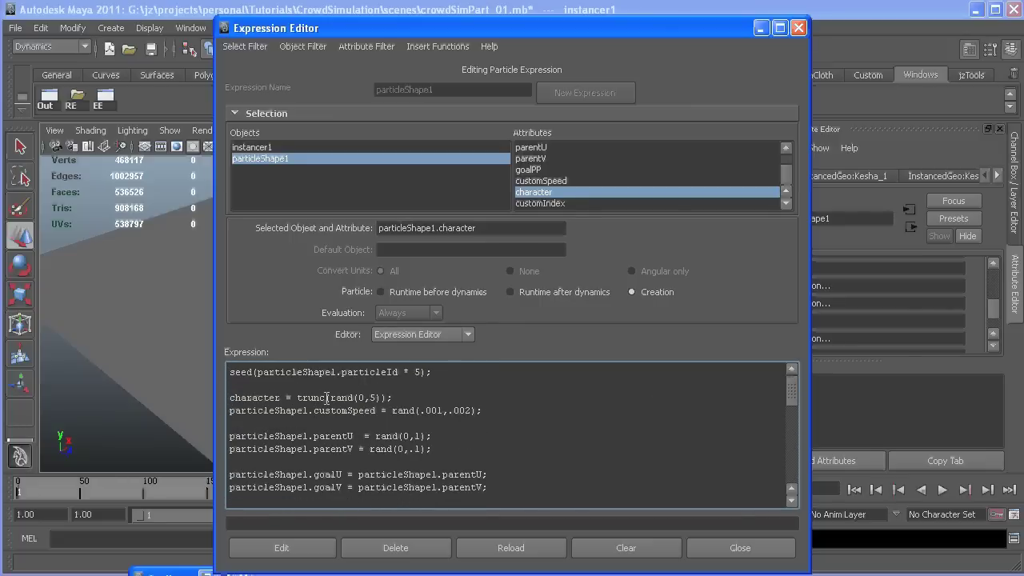
scroll(327, 398, down, 1)
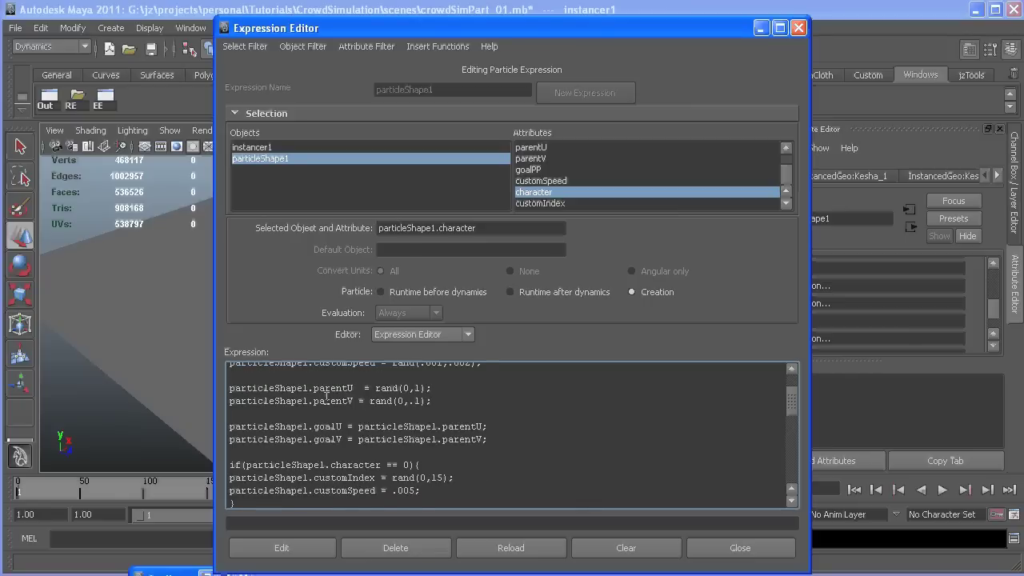
scroll(326, 395, up, 1)
scroll(325, 404, down, 2)
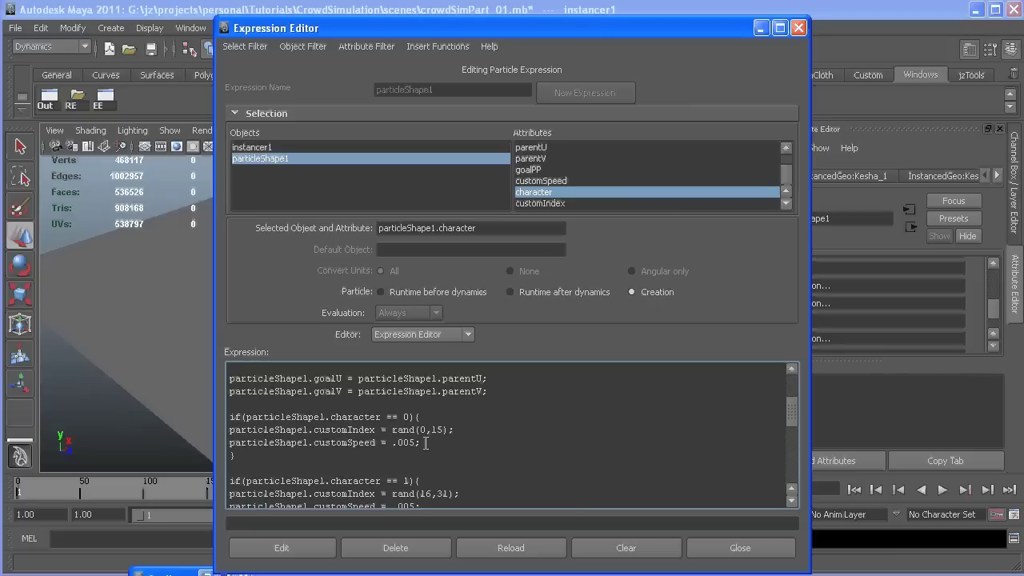
drag(421, 444, 372, 442)
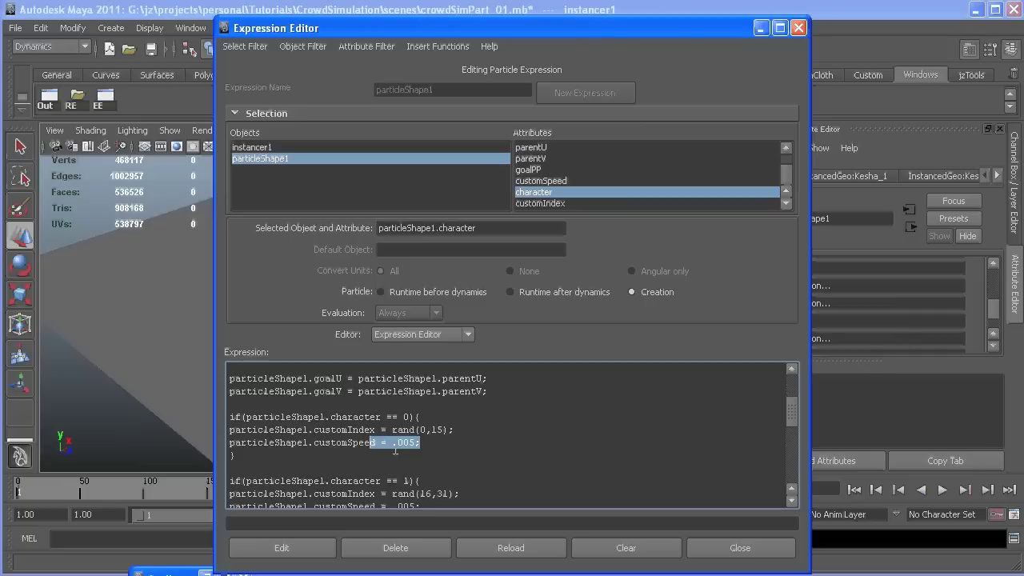
scroll(472, 442, up, 3)
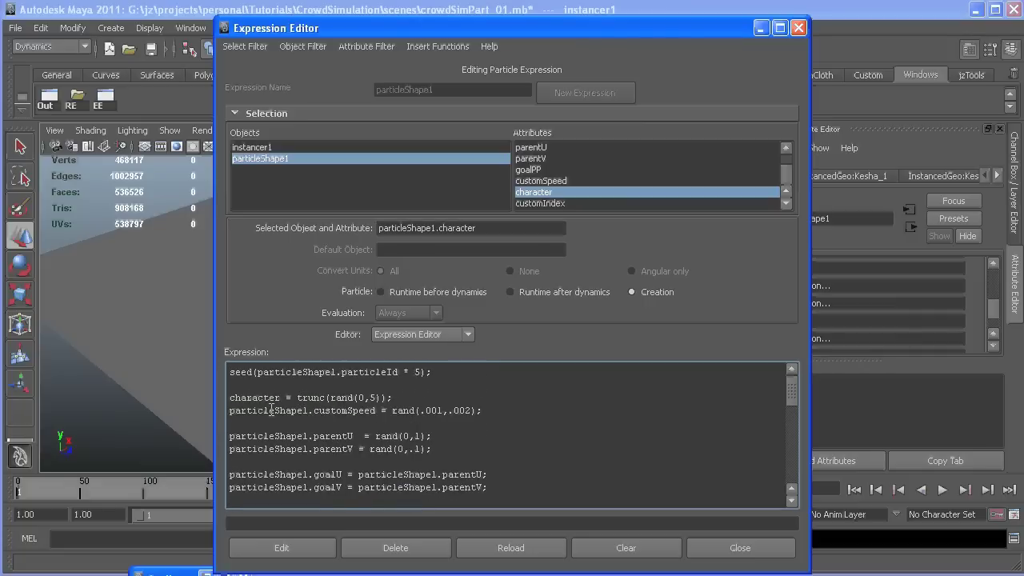
drag(483, 411, 228, 412)
key(BackSpace)
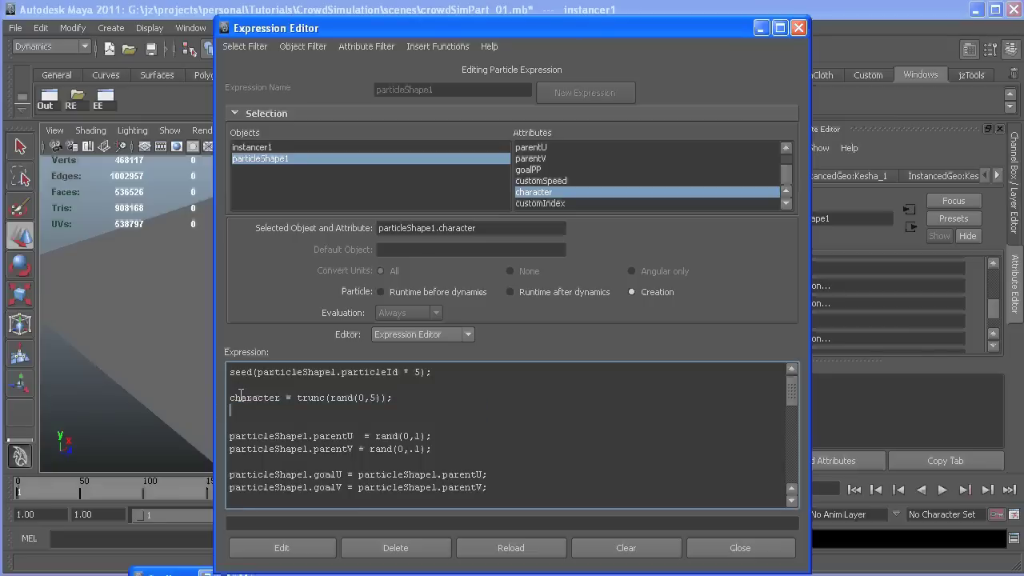
scroll(344, 415, down, 2)
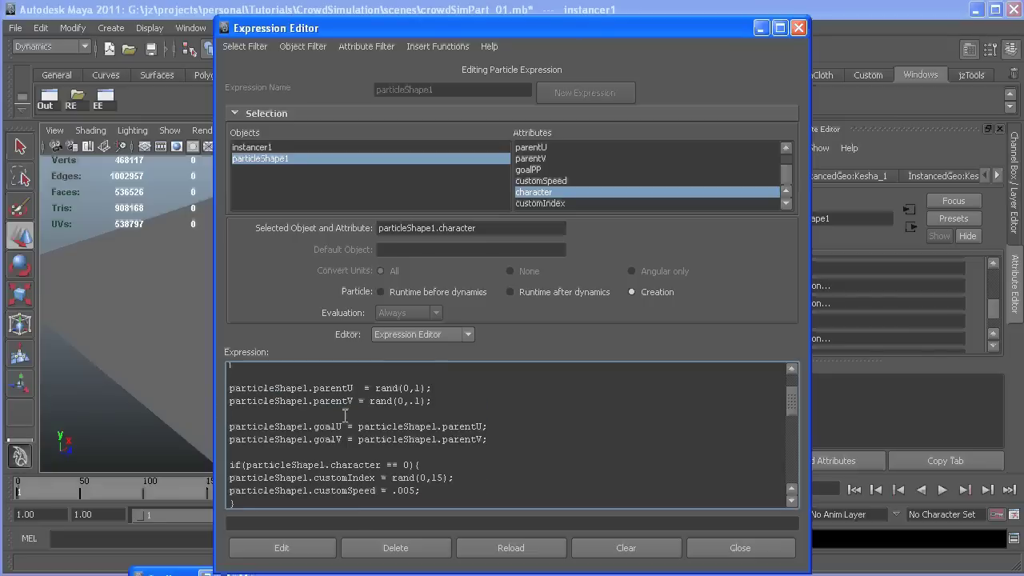
scroll(354, 408, down, 2)
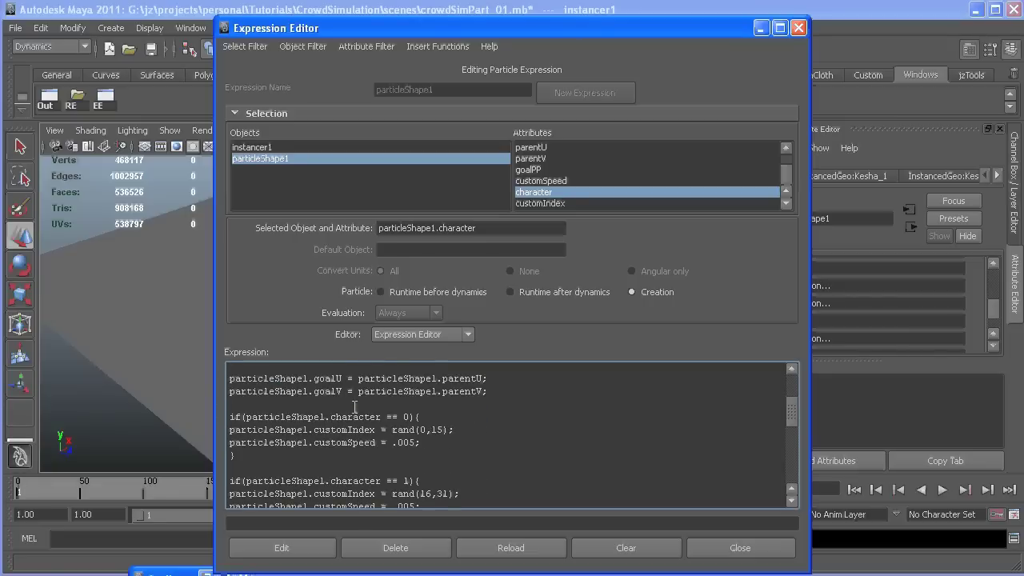
scroll(355, 407, down, 2)
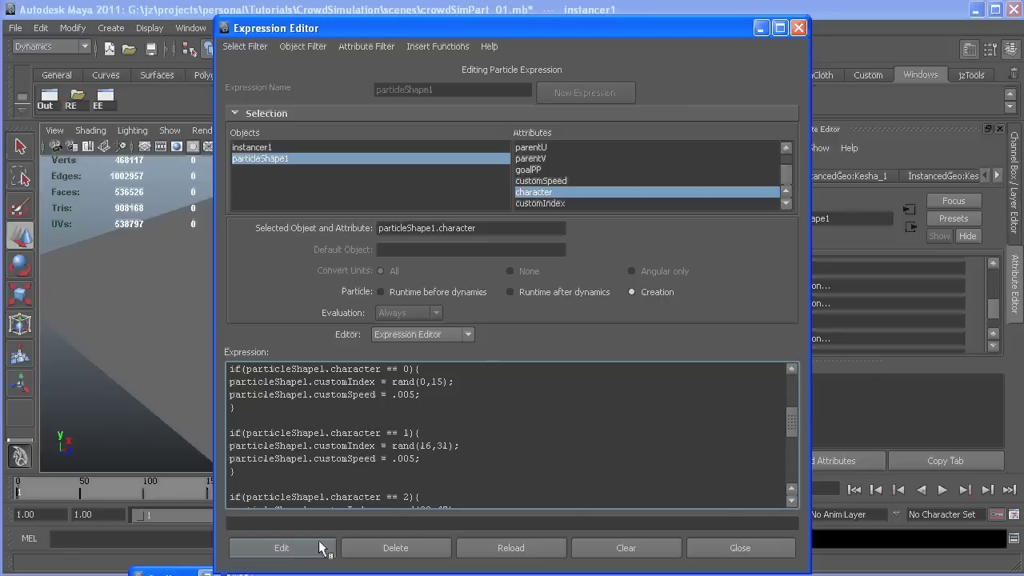
scroll(414, 432, down, 2)
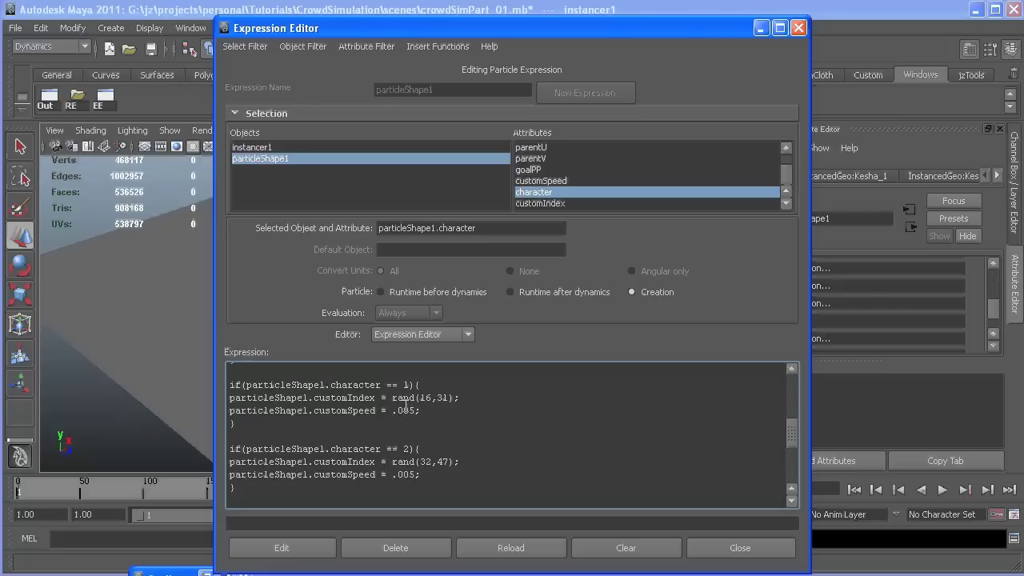
scroll(406, 400, up, 2)
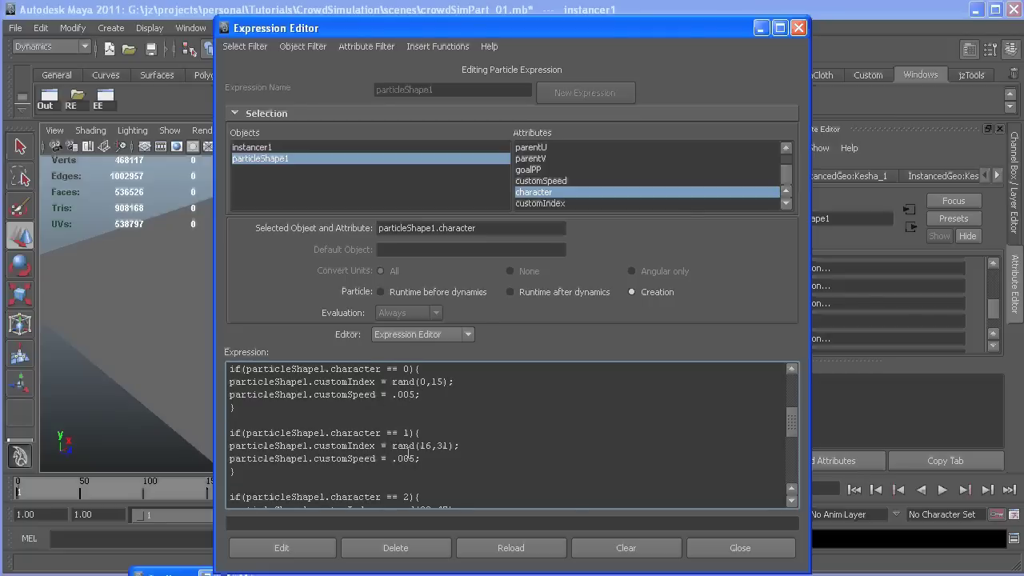
scroll(409, 448, down, 3)
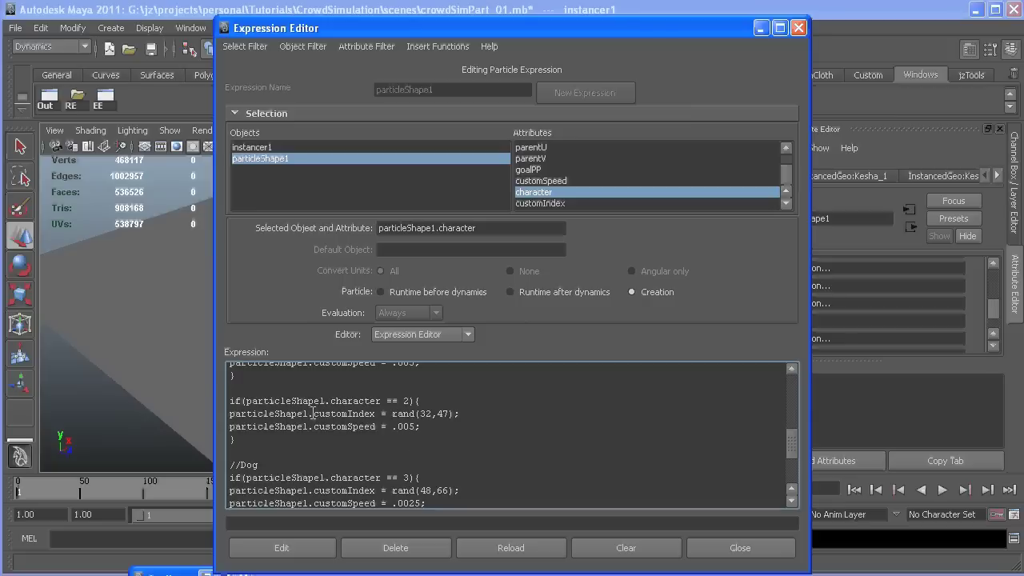
scroll(313, 414, down, 3)
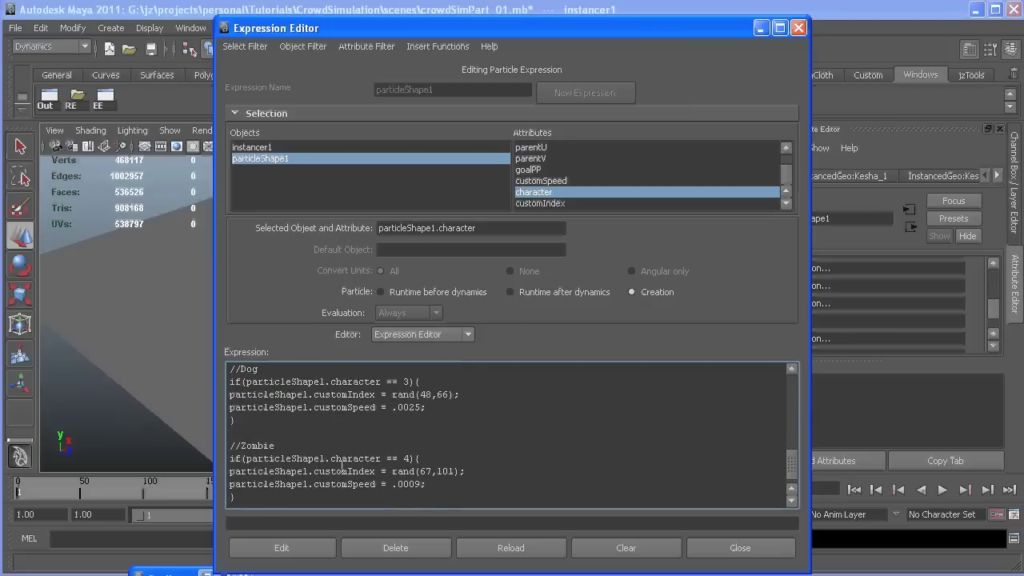
scroll(360, 460, up, 2)
scroll(365, 456, down, 2)
click(415, 485)
- Set the particleShape1 instancer's Object Index to customIndex and play the simulation to see the crowd
double_click(416, 485)
click(760, 31)
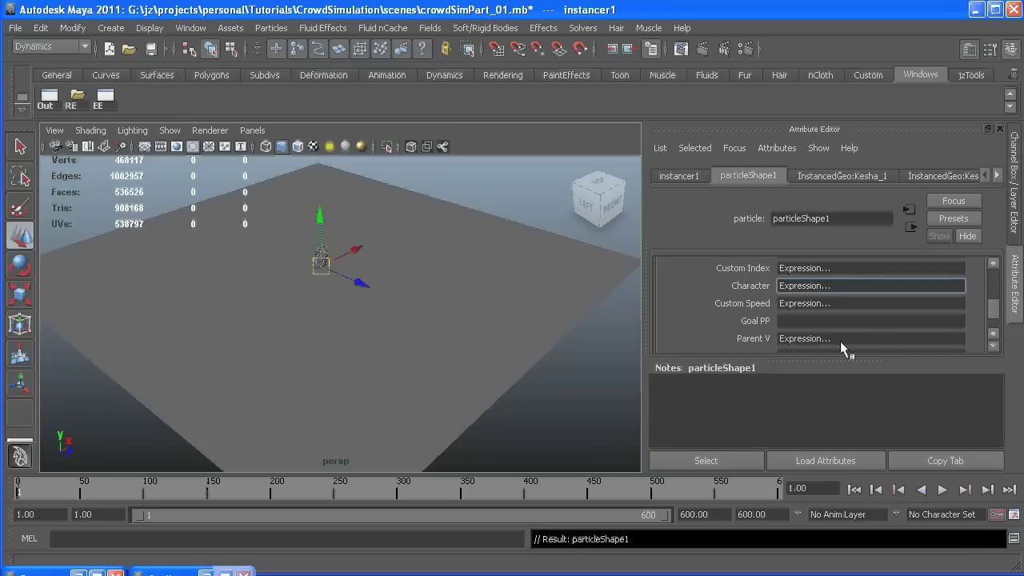
scroll(836, 297, up, 10)
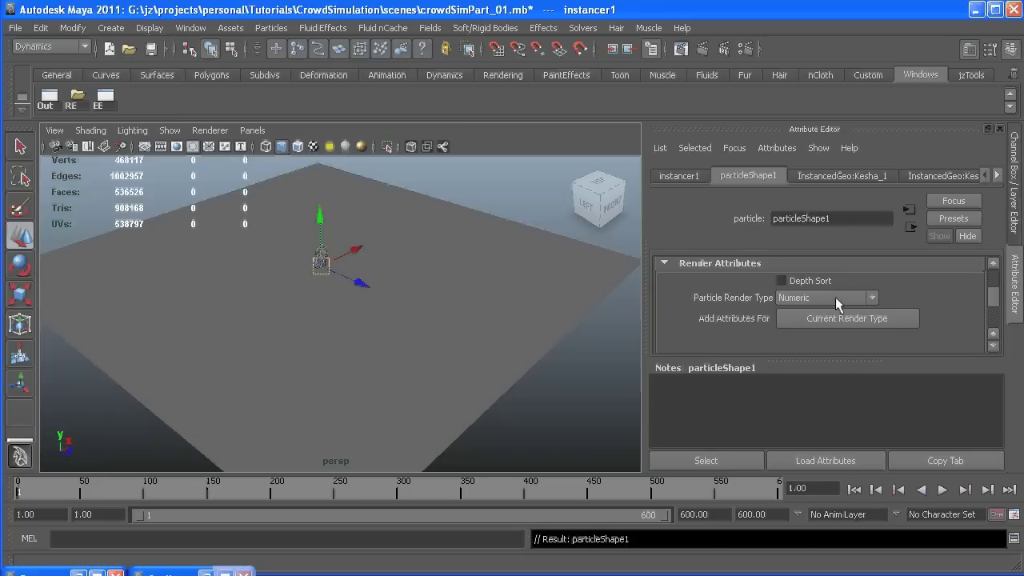
click(692, 281)
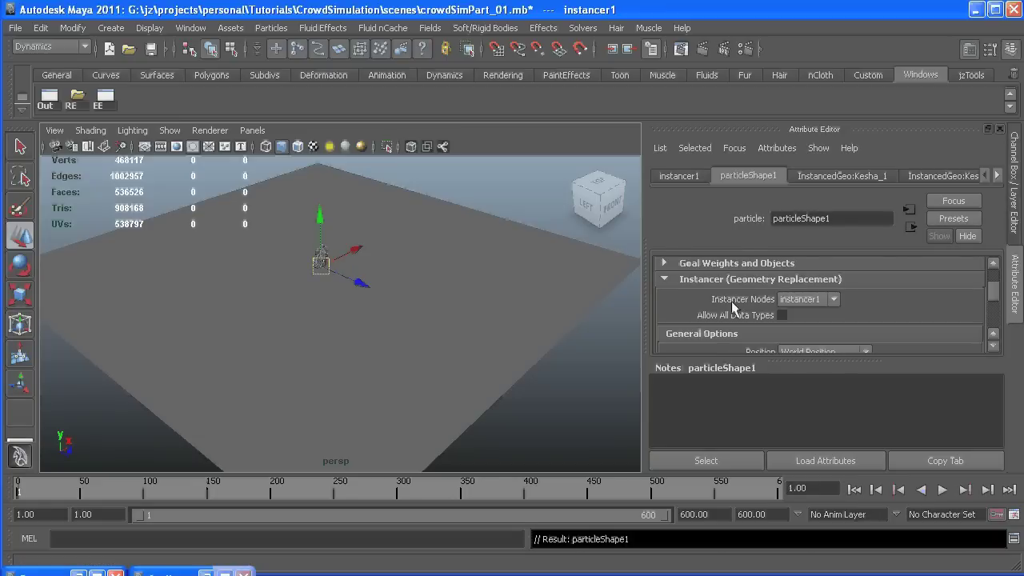
scroll(732, 301, down, 3)
click(802, 326)
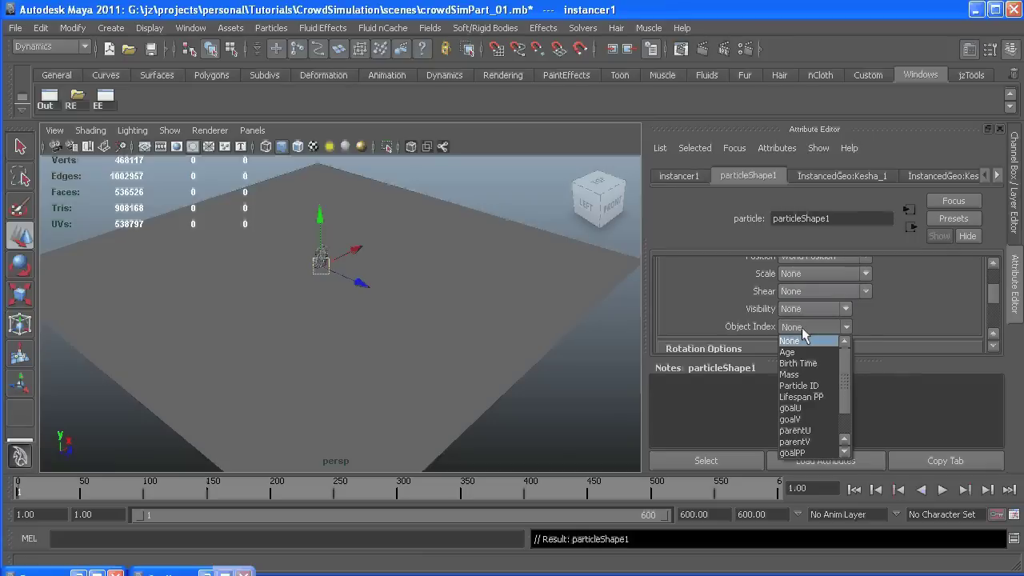
scroll(806, 412, down, 3)
click(800, 451)
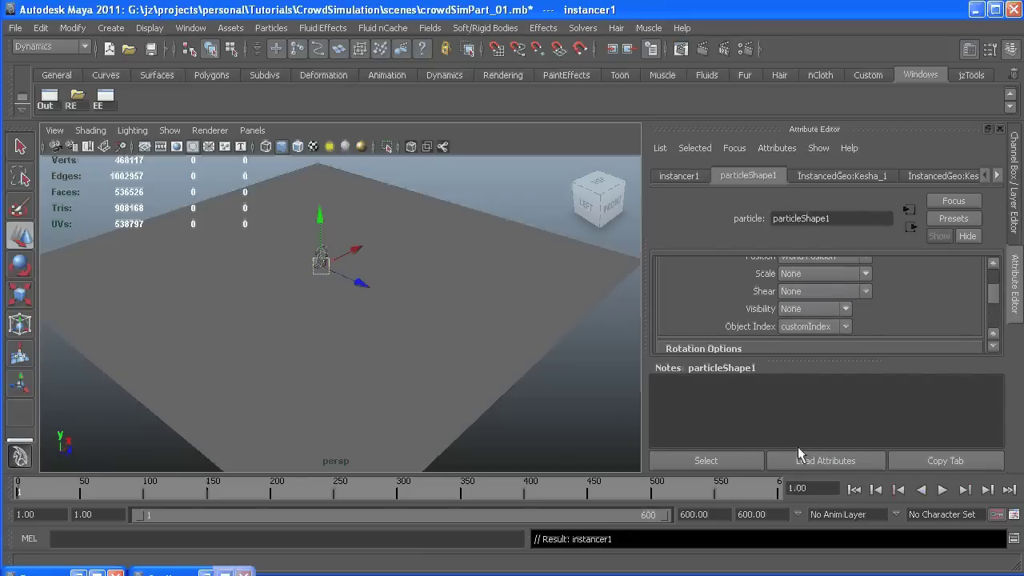
click(943, 489)
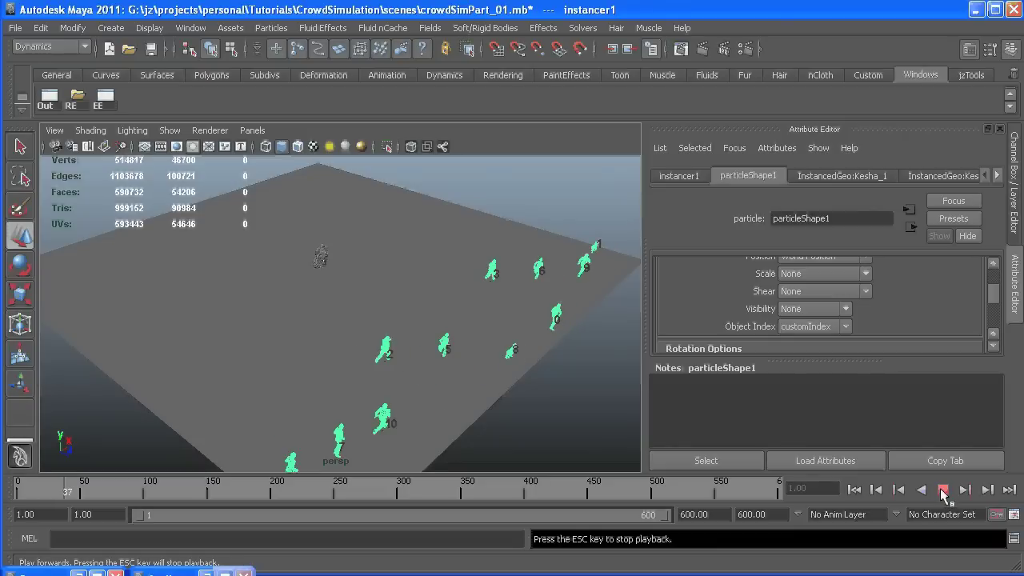
- Stop playback, switch to textured shading (6), move in on the crowd and replay from a new angle
click(942, 489)
click(521, 366)
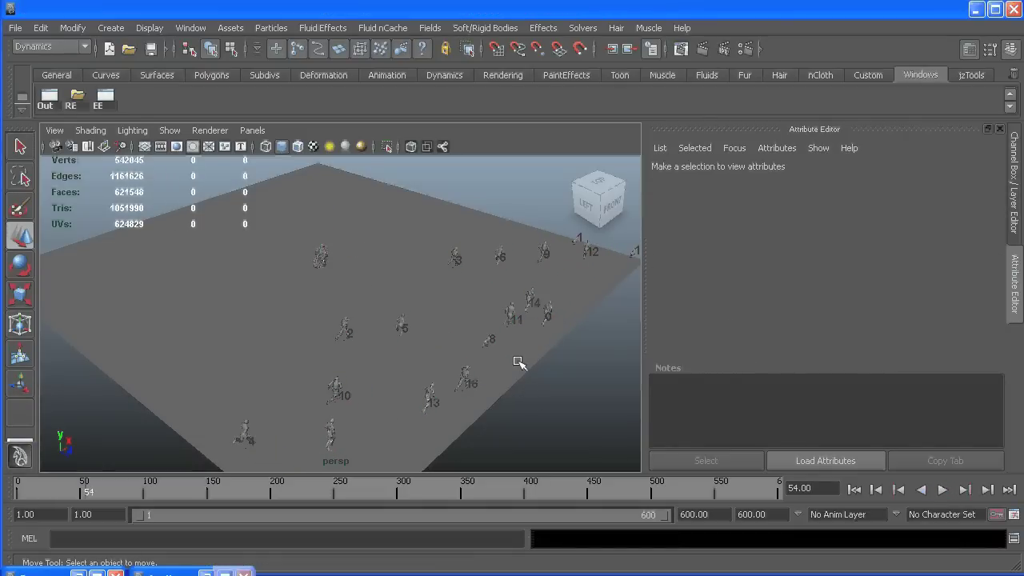
alt+drag(521, 366, 507, 347)
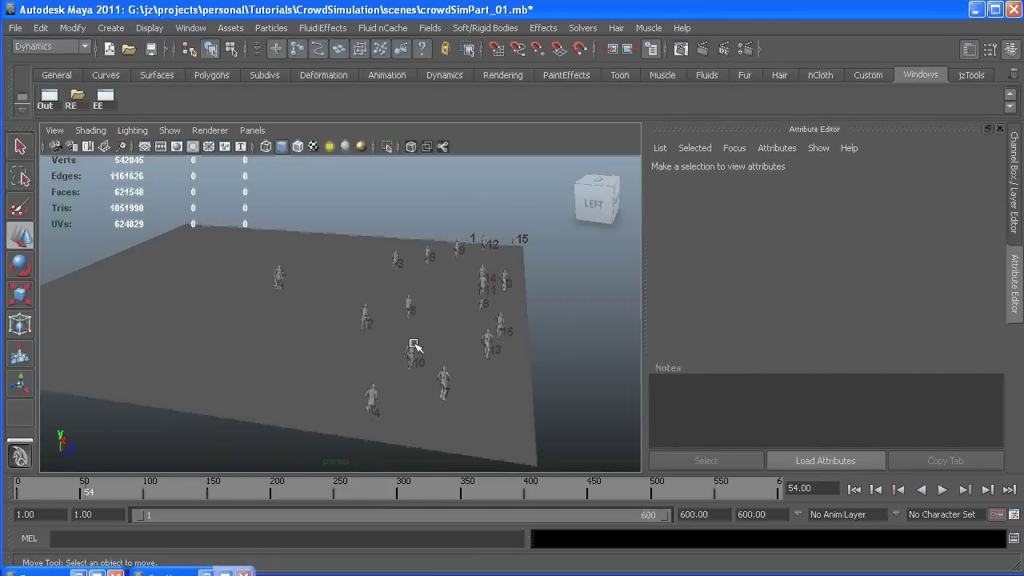
key(6)
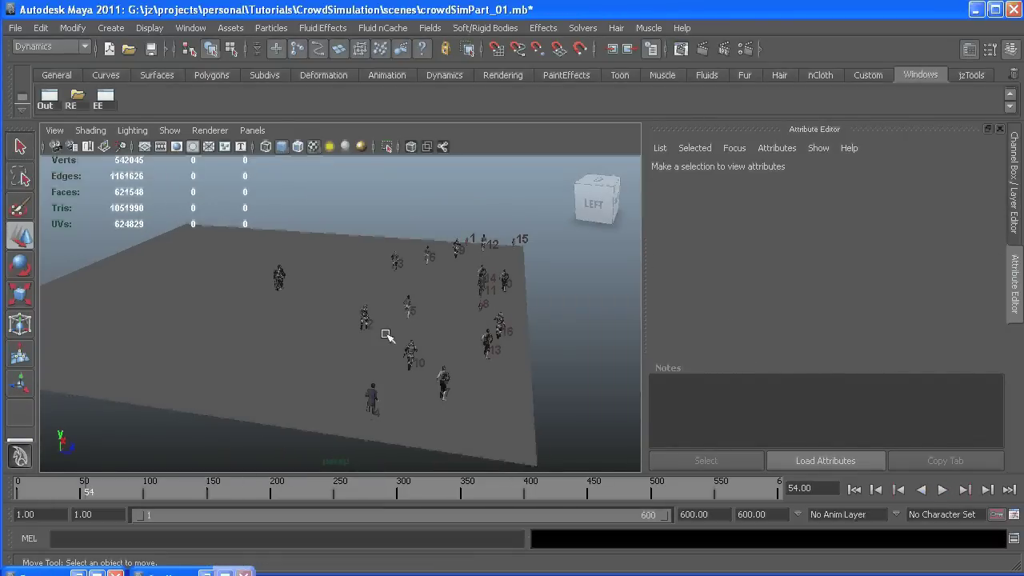
mouse_move(388, 336)
alt+right_down()
mouse_move(507, 381)
mouse_move(524, 364)
alt+right_up()
alt+middle_drag(524, 364, 356, 338)
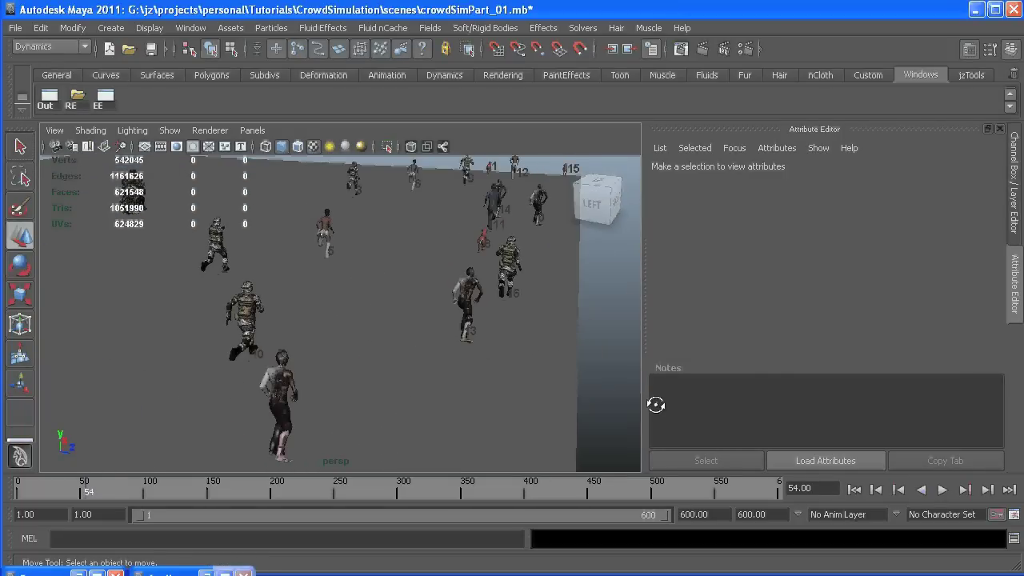
click(943, 490)
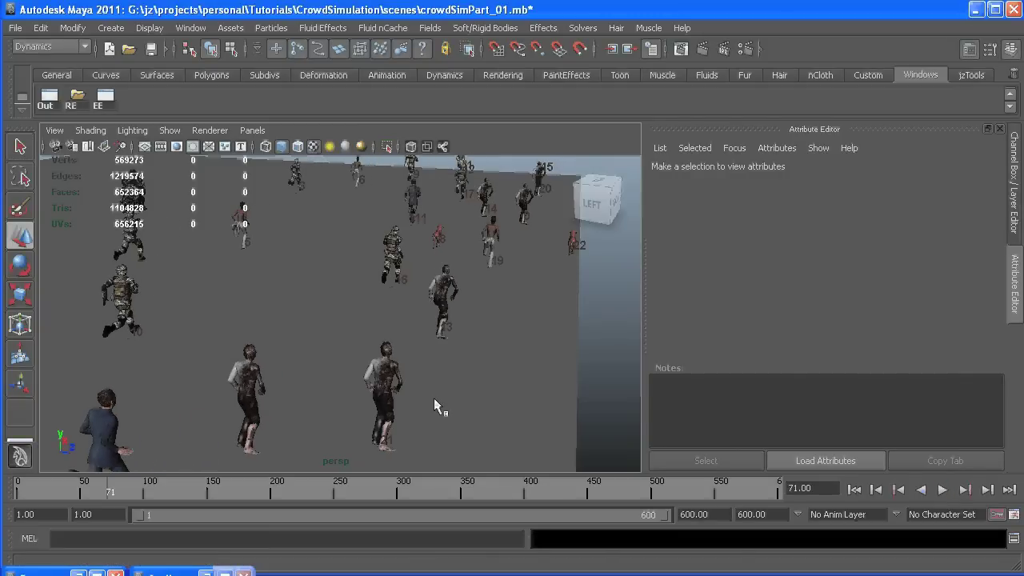
alt+drag(213, 321, 290, 275)
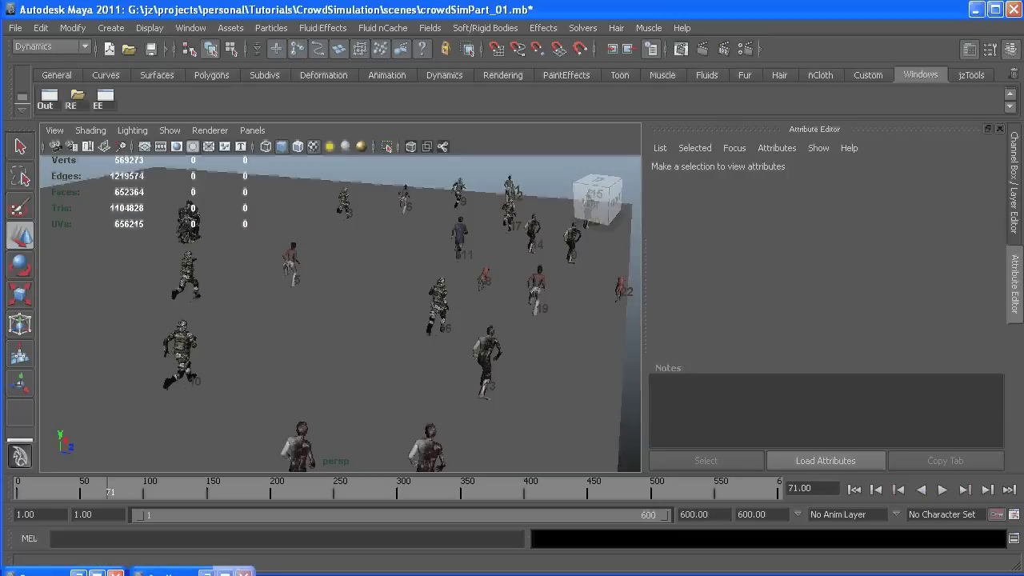
- Set particleShape1's instancer Aim Direction to World Velocity so characters face their direction of travel
click(168, 574)
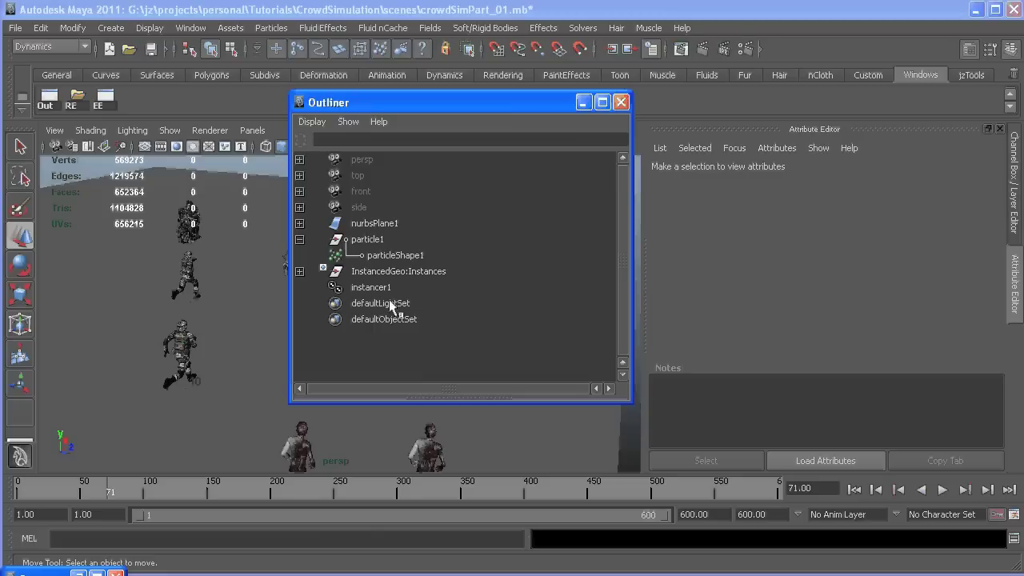
click(372, 256)
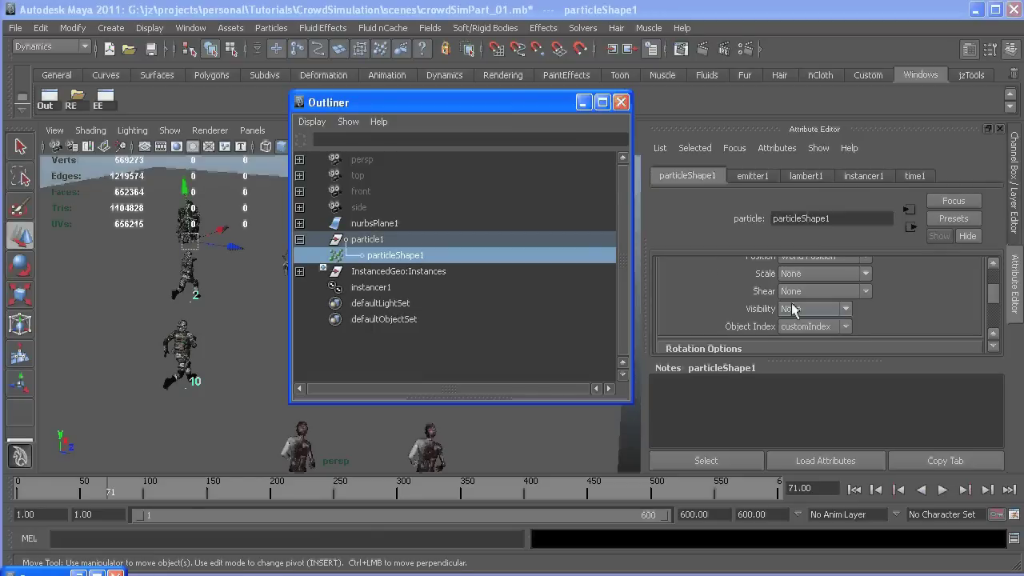
scroll(780, 299, down, 3)
scroll(769, 308, down, 2)
scroll(768, 311, up, 2)
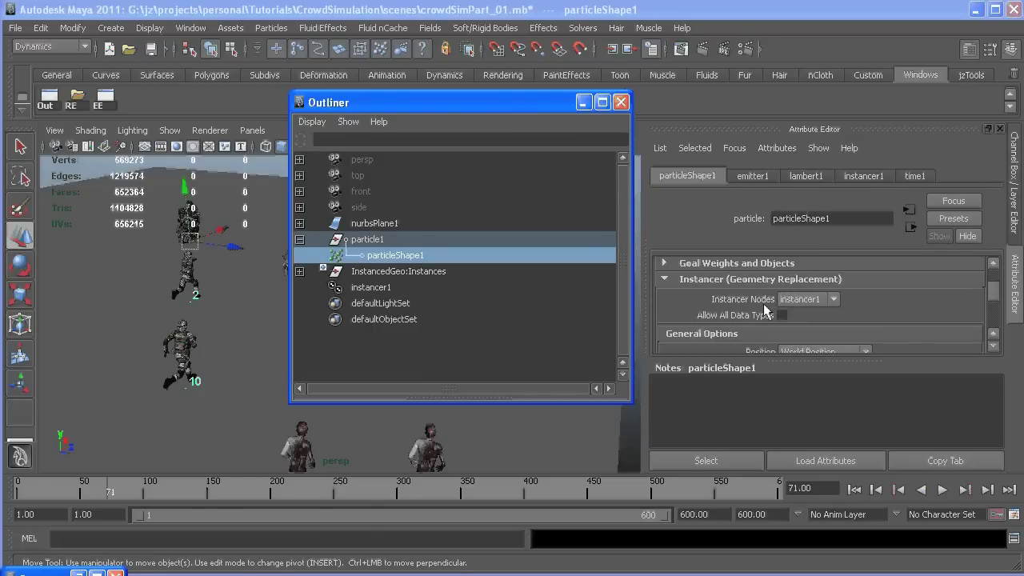
scroll(732, 313, down, 2)
scroll(726, 298, down, 3)
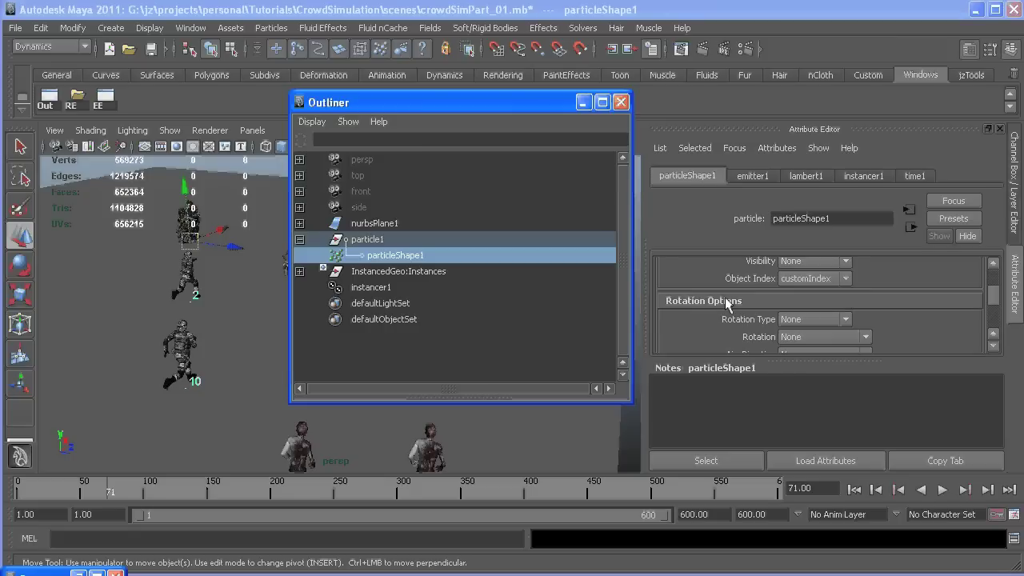
scroll(725, 298, down, 2)
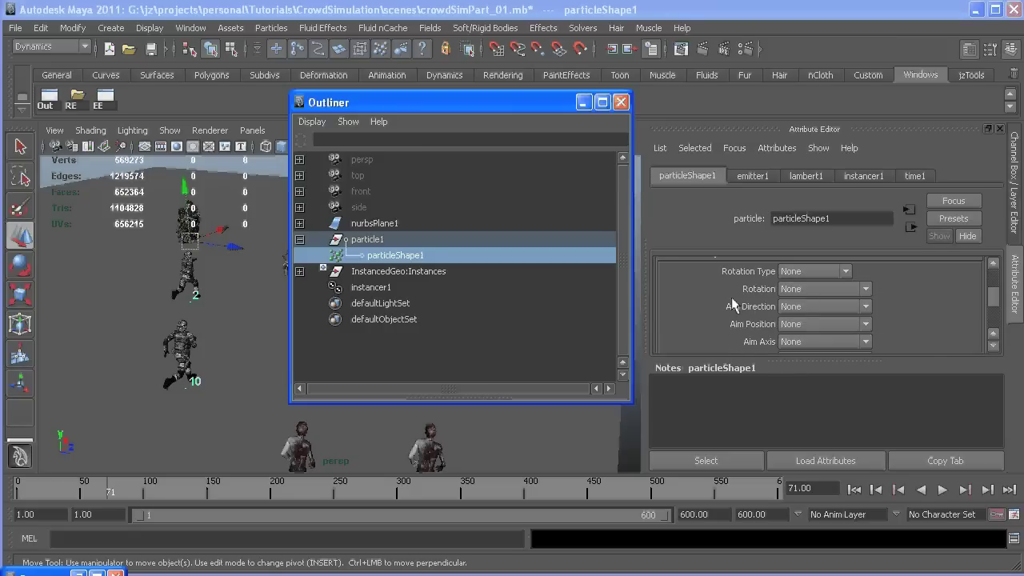
click(798, 308)
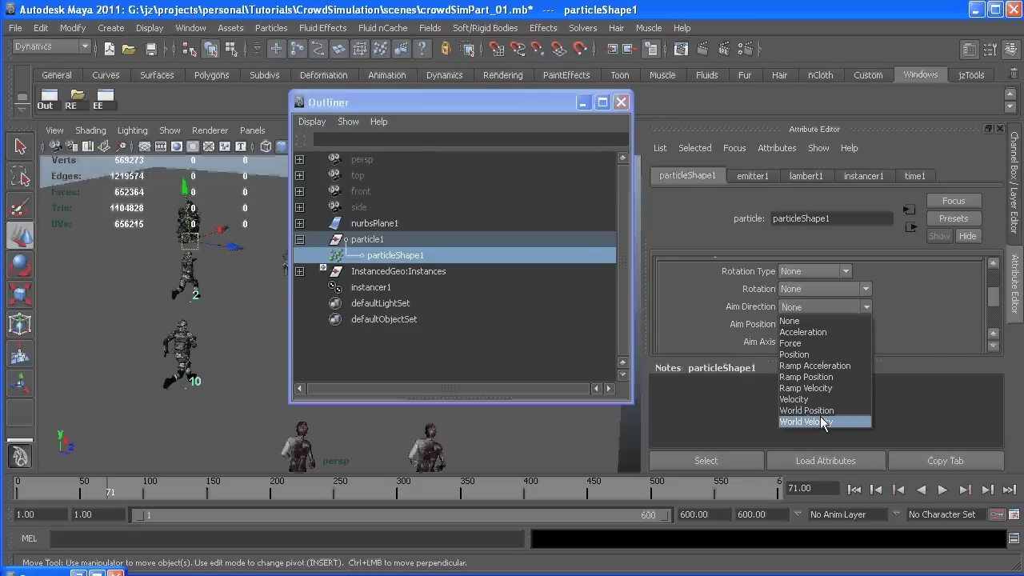
click(824, 422)
click(584, 103)
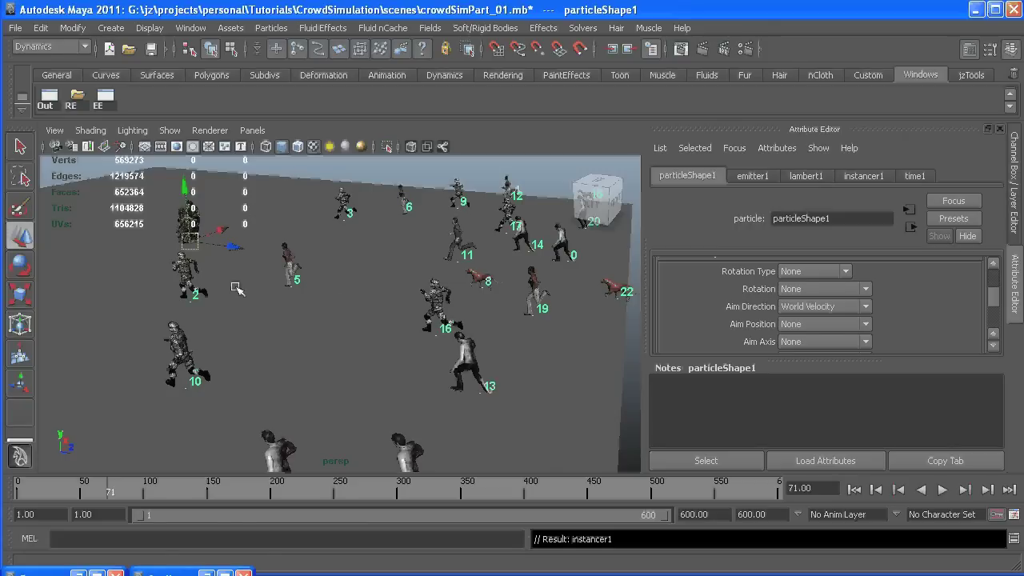
alt+drag(392, 304, 448, 304)
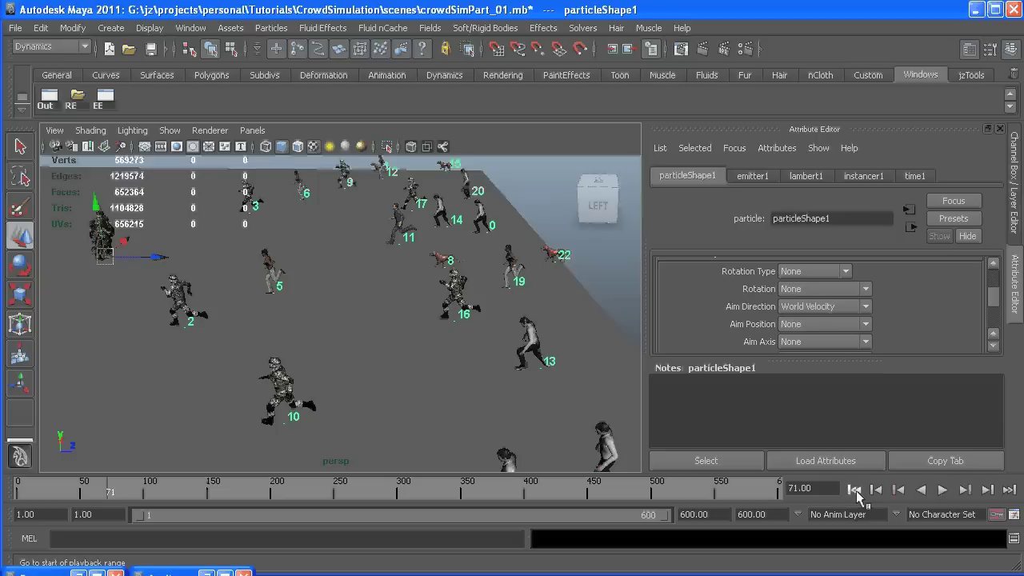